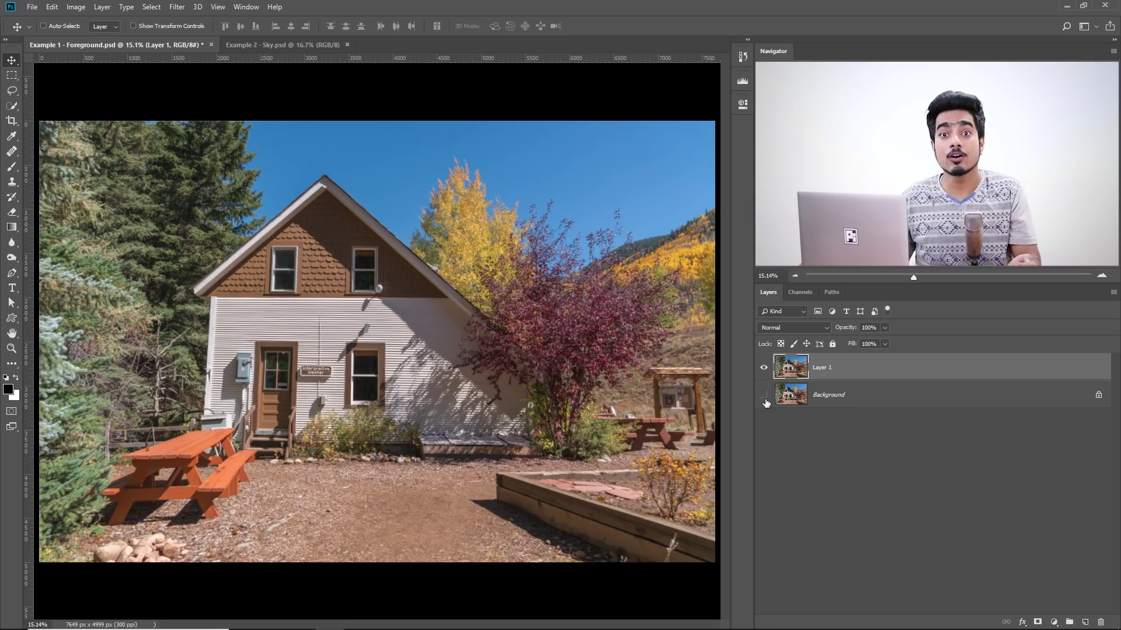
Open the blending options of Layer 1 and set Blend If to the Blue channel
double_click(1048, 371)
drag(817, 288, 847, 299)
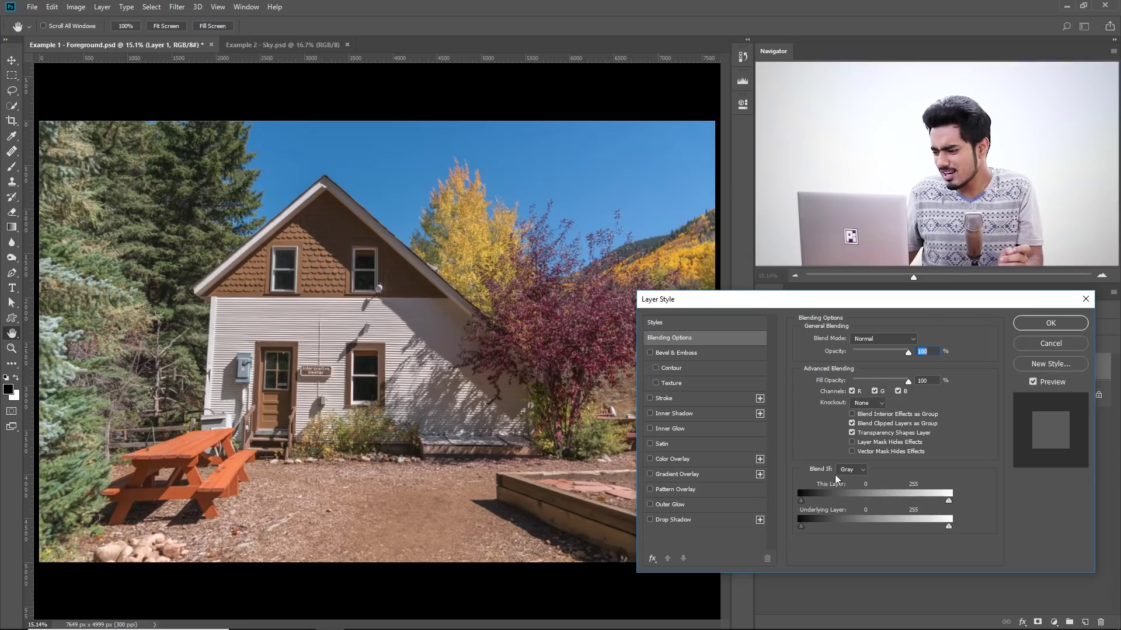
mouse_move(950, 503)
mouse_down()
mouse_move(909, 502)
mouse_move(949, 502)
mouse_up()
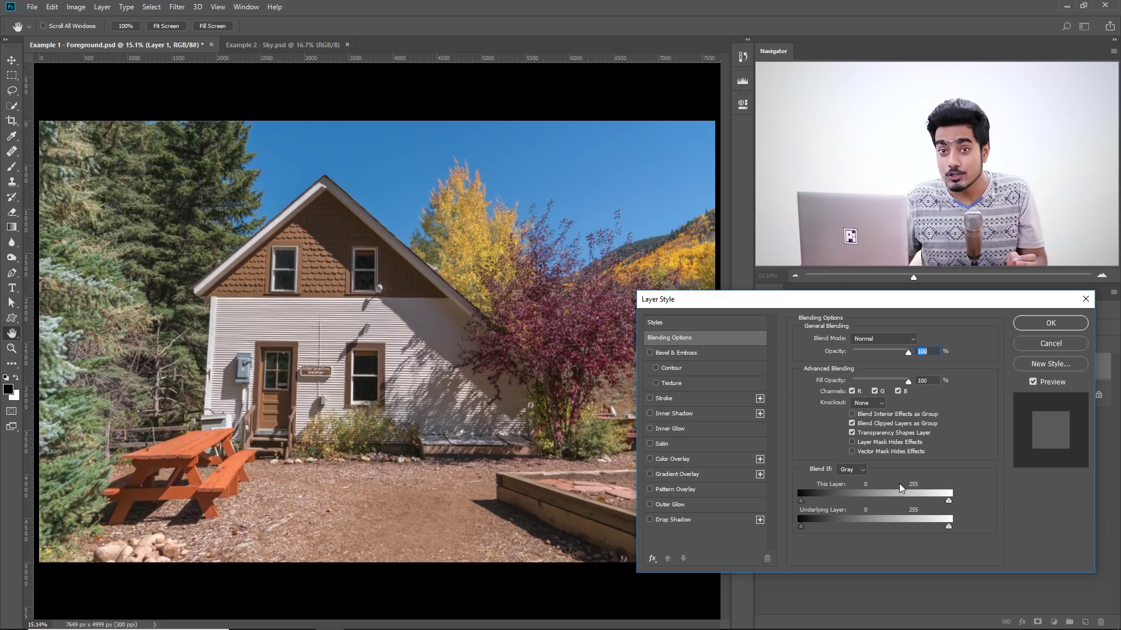
click(861, 474)
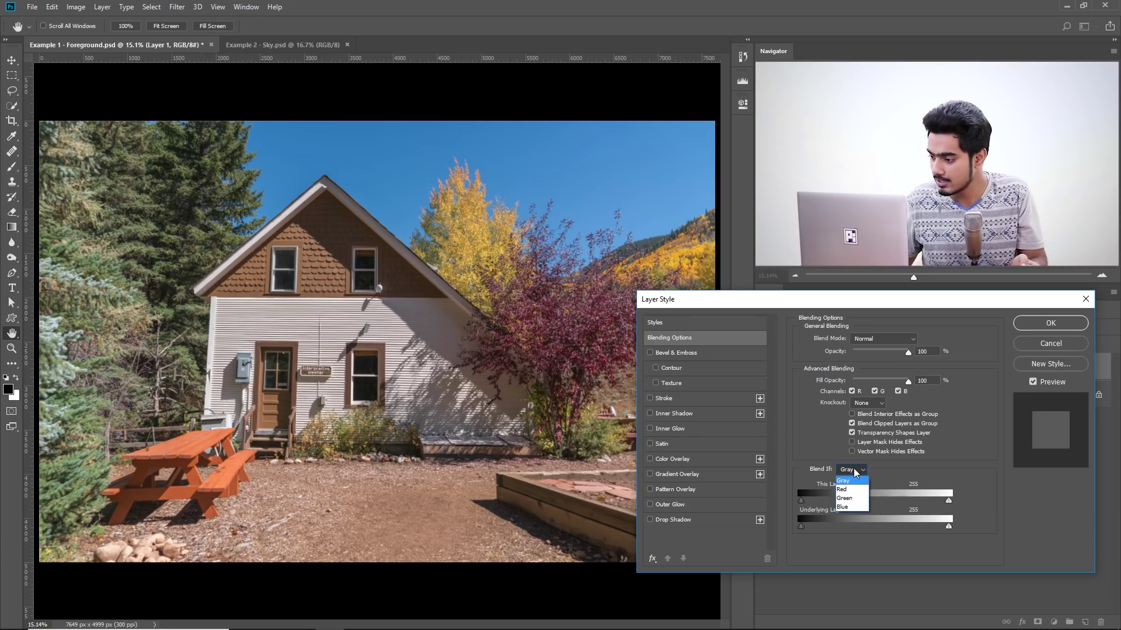
click(852, 507)
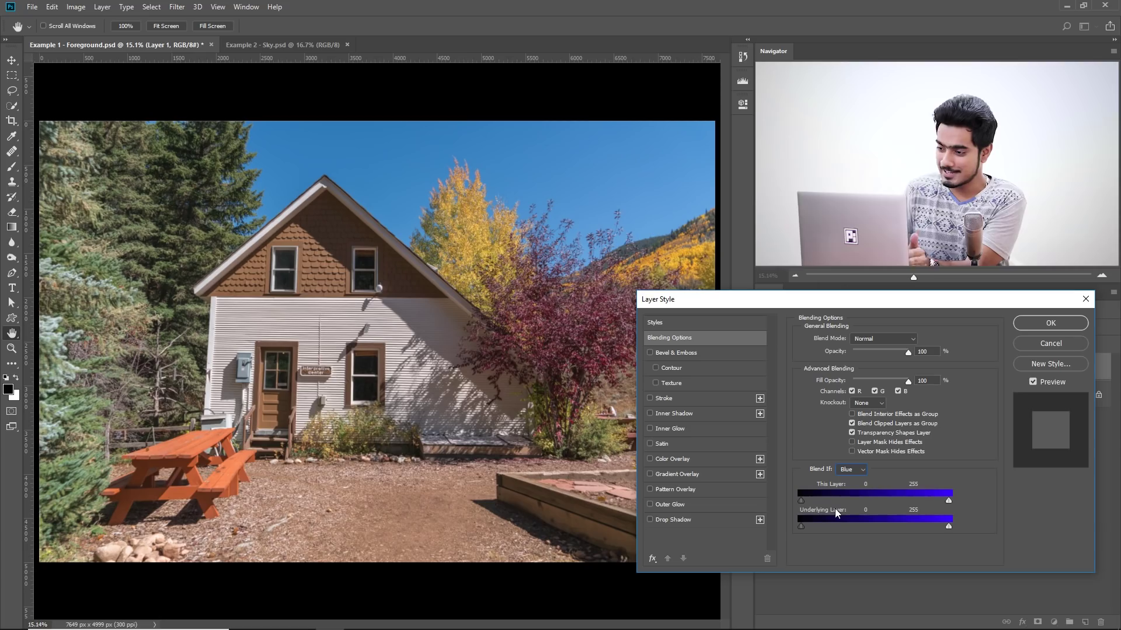
Hide the blue sky of Layer 1 by lowering This Layer's white slider and splitting it to 136 / 192, and apply the style
drag(810, 301, 731, 309)
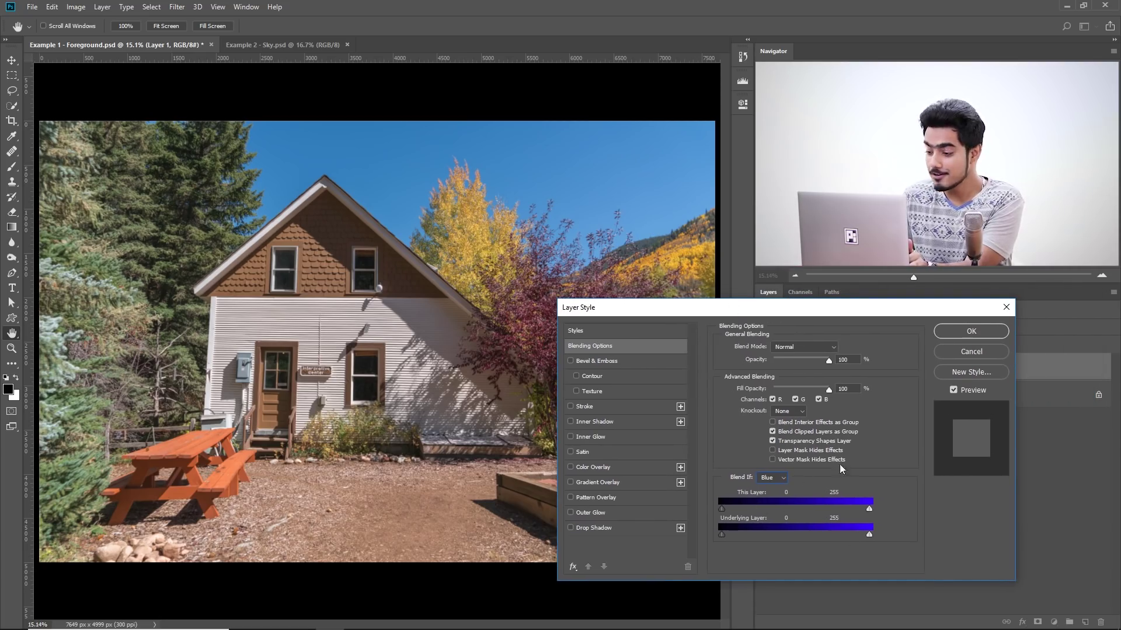
drag(868, 512, 832, 509)
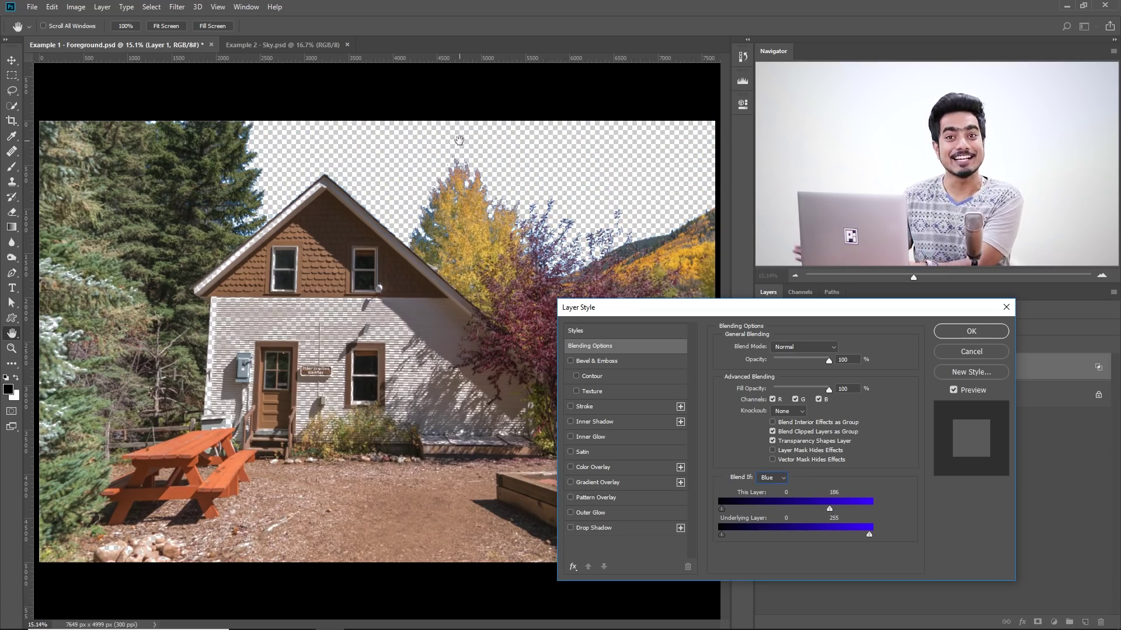
drag(408, 195, 470, 269)
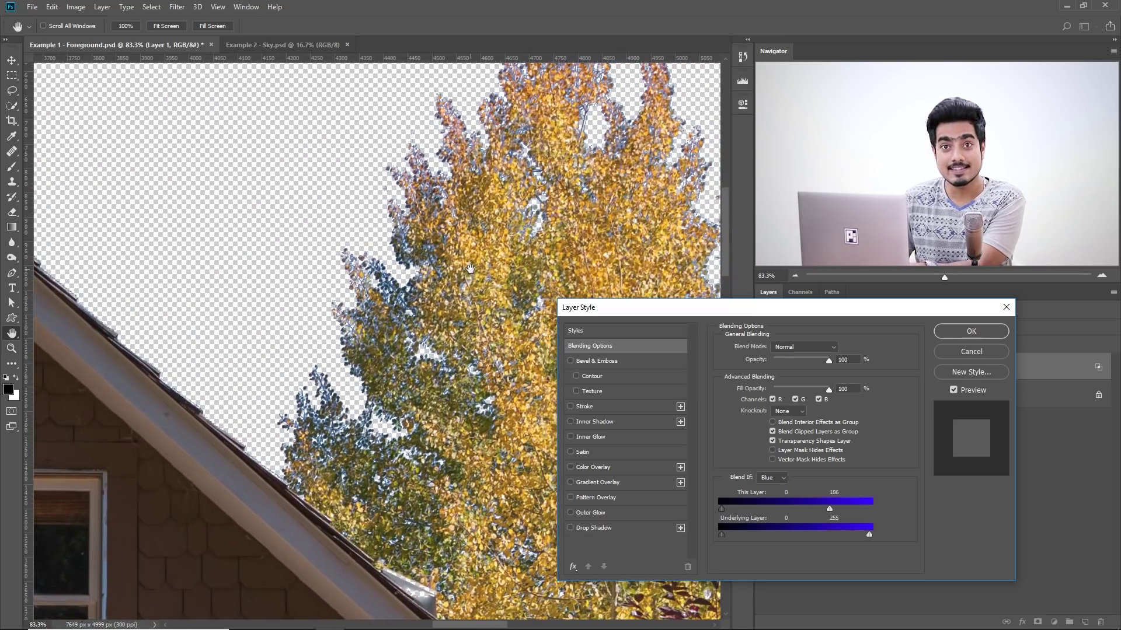
drag(831, 512, 814, 511)
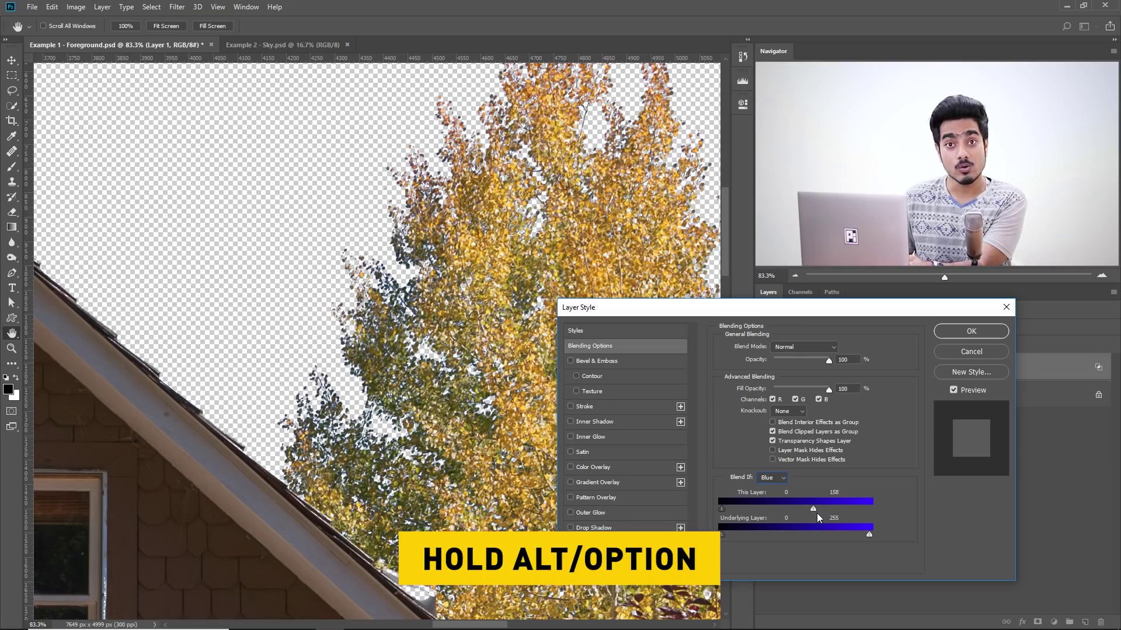
key(alt)
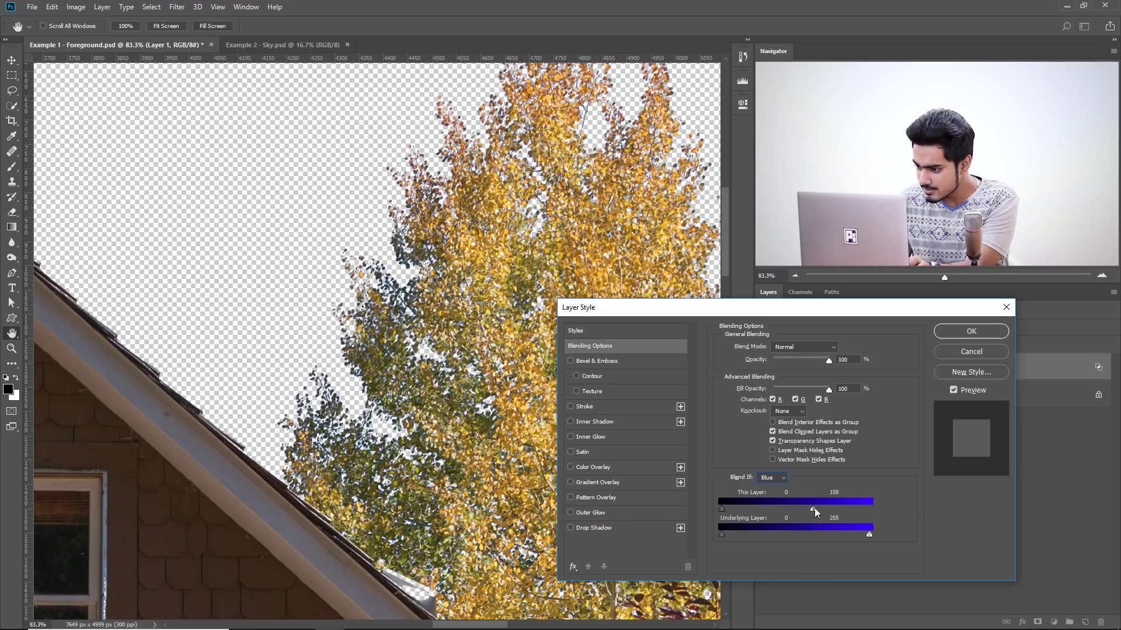
mouse_move(815, 512)
mouse_down()
mouse_move(834, 514)
mouse_move(785, 512)
mouse_move(800, 511)
mouse_up()
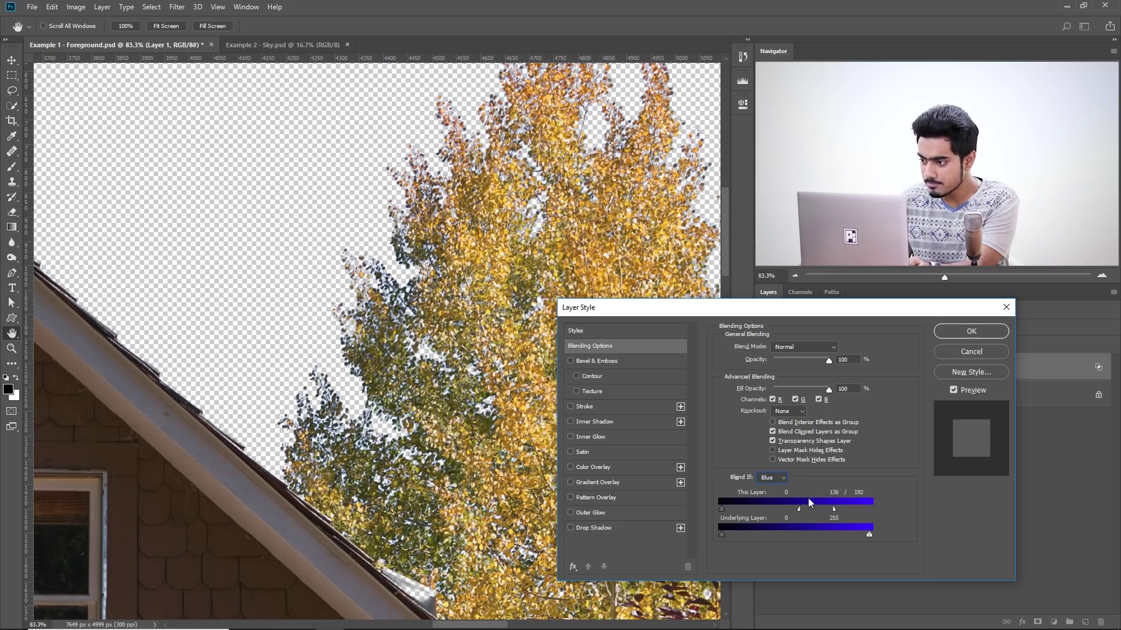
click(980, 337)
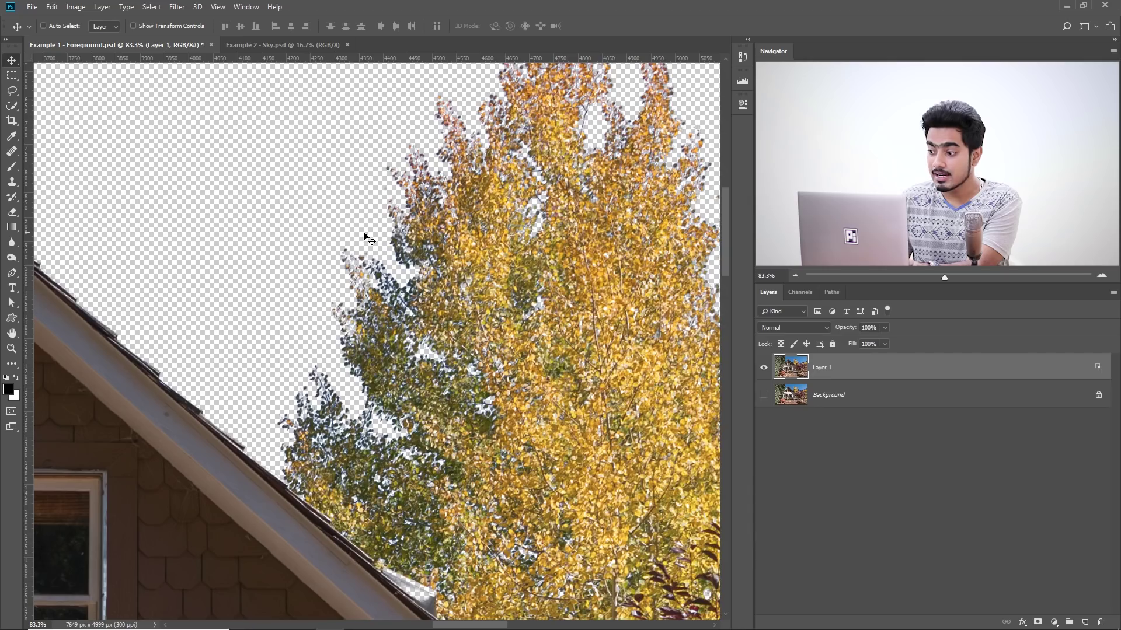
Place Sky 2.jpeg from the Skies folder into the house document
key(ctrl+0)
scroll(314, 306, up, 5)
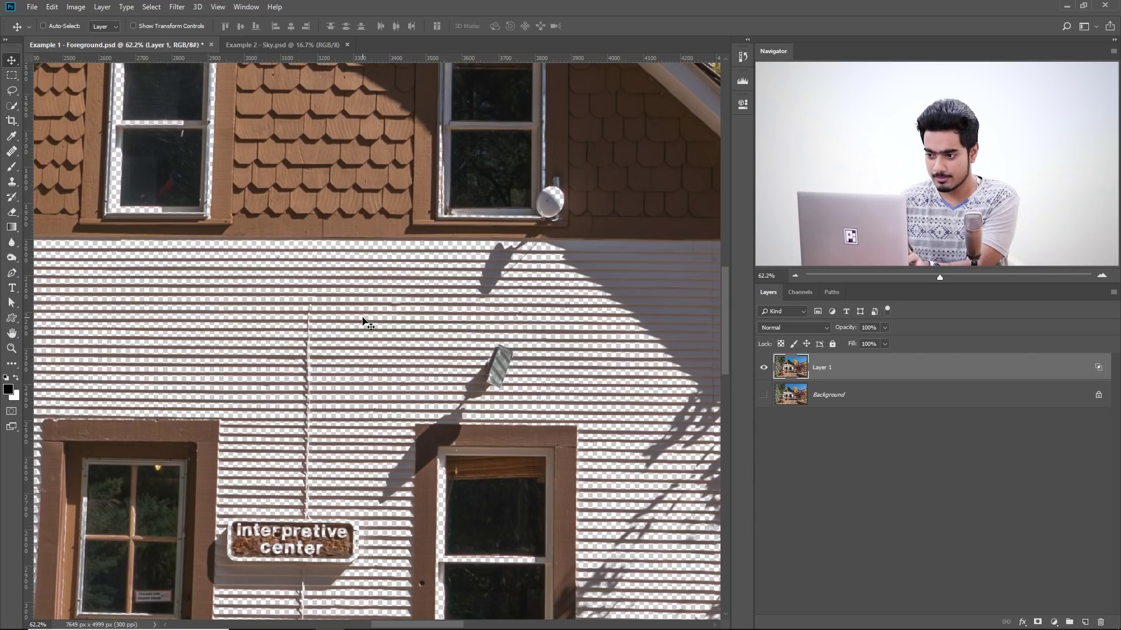
key(ctrl+0)
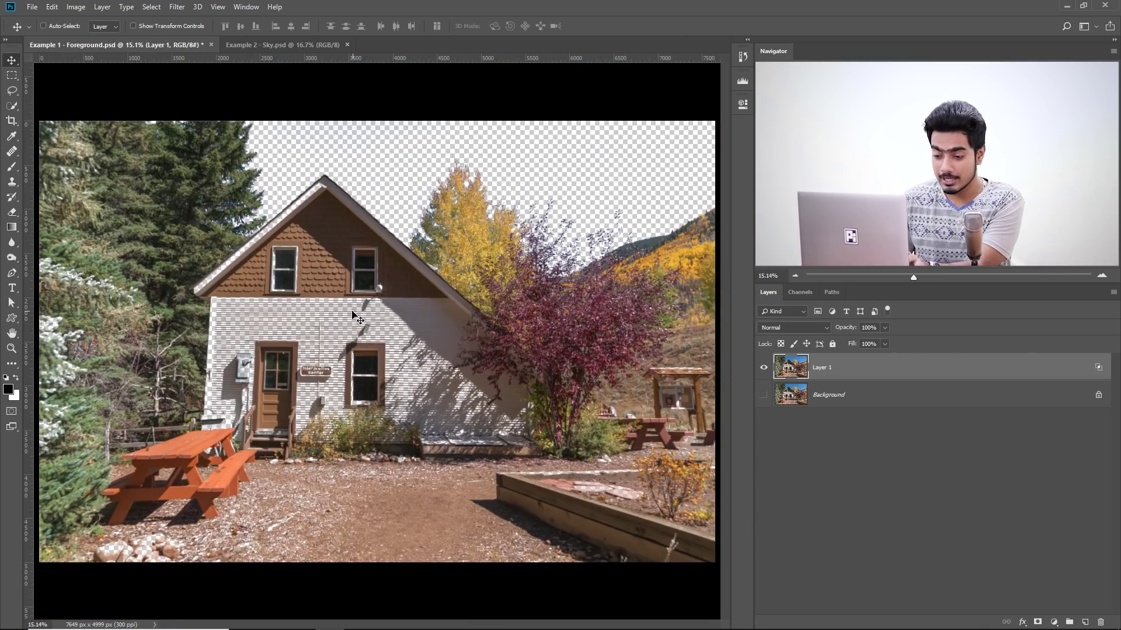
click(272, 621)
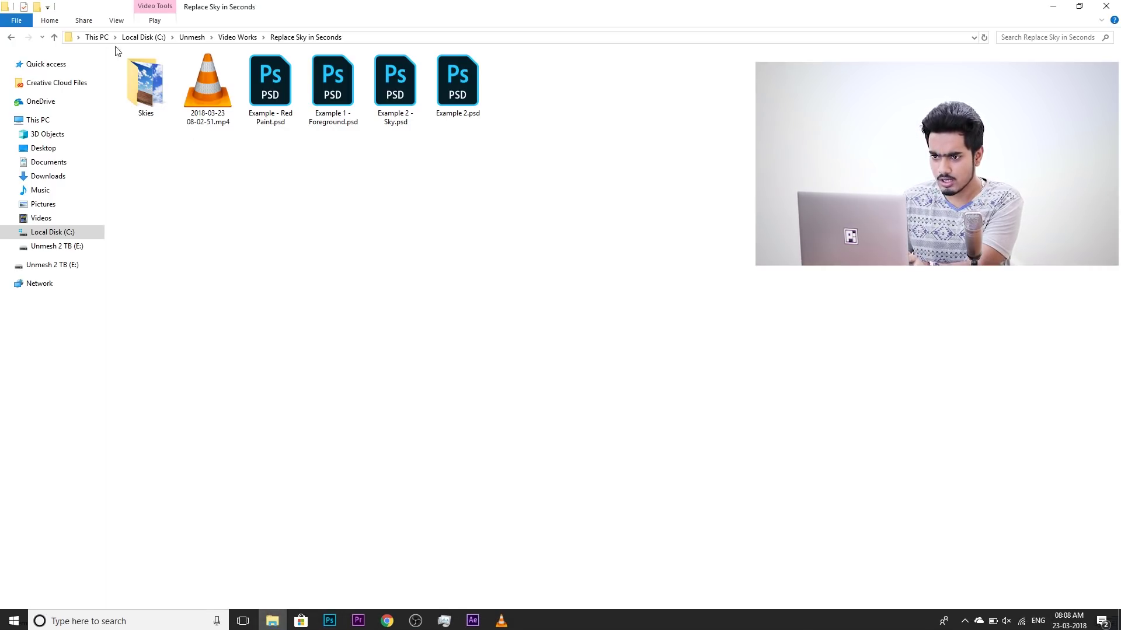
double_click(142, 85)
click(150, 79)
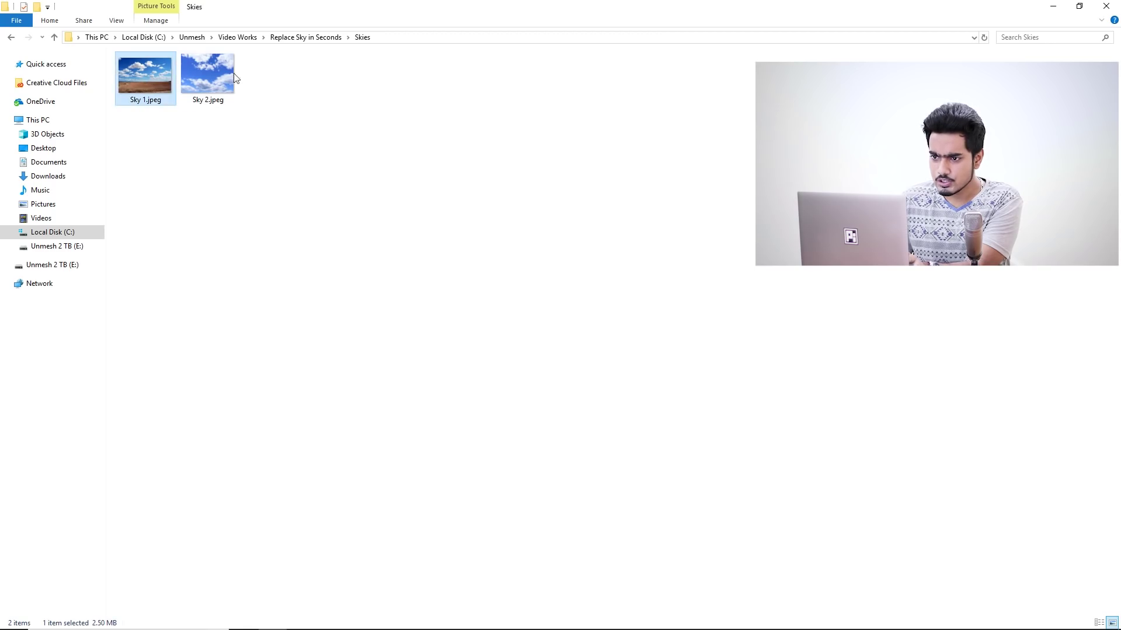
click(220, 89)
drag(207, 65, 389, 290)
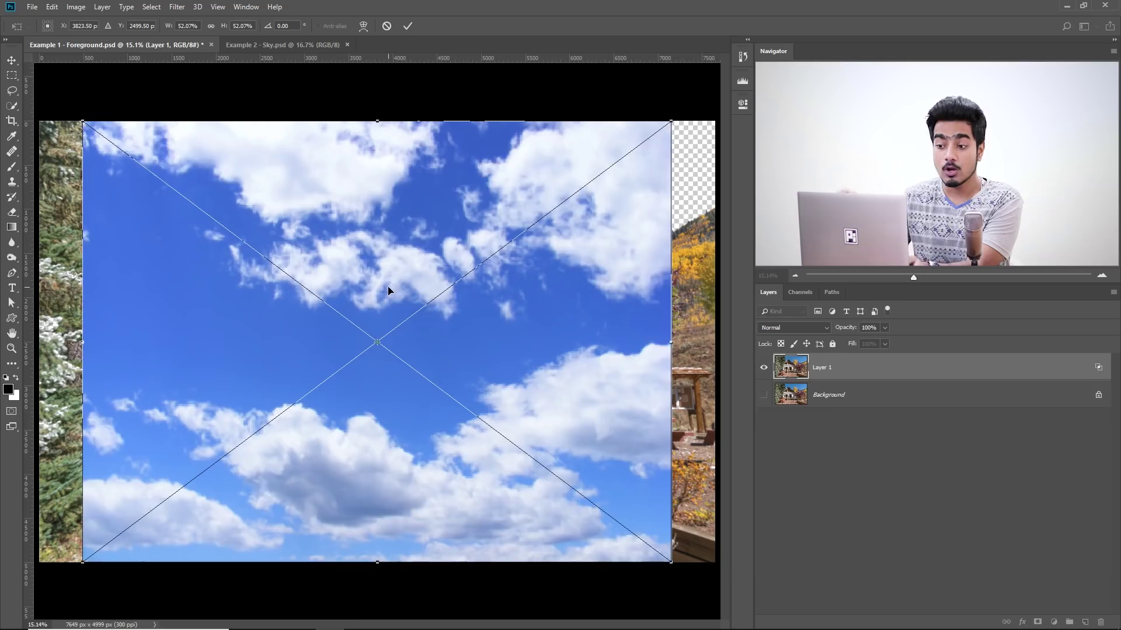
Scale the placed sky from its centre to about 61% so it covers the canvas, and move its layer below Layer 1
key(ctrl+minus)
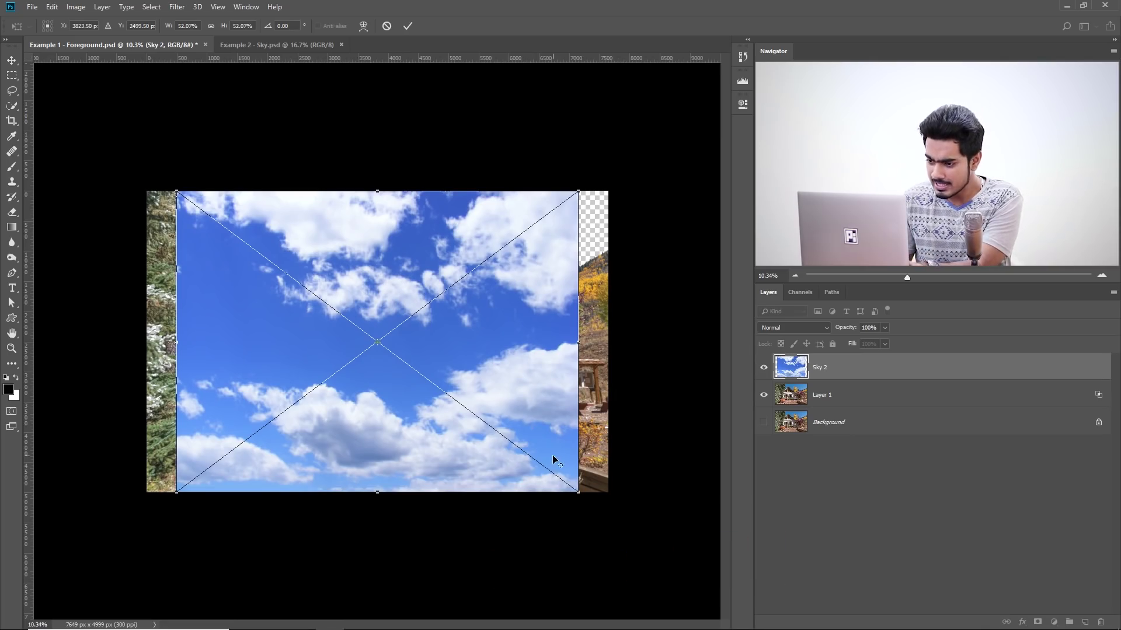
drag(578, 495, 607, 528)
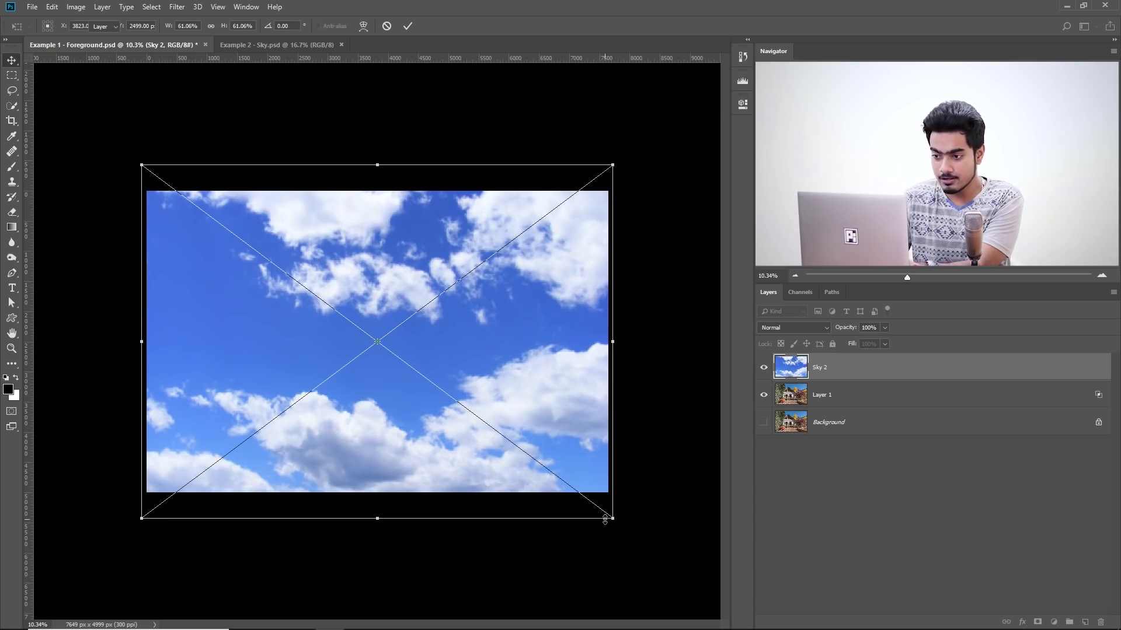
key(Return)
scroll(486, 361, up, 1)
drag(843, 370, 855, 411)
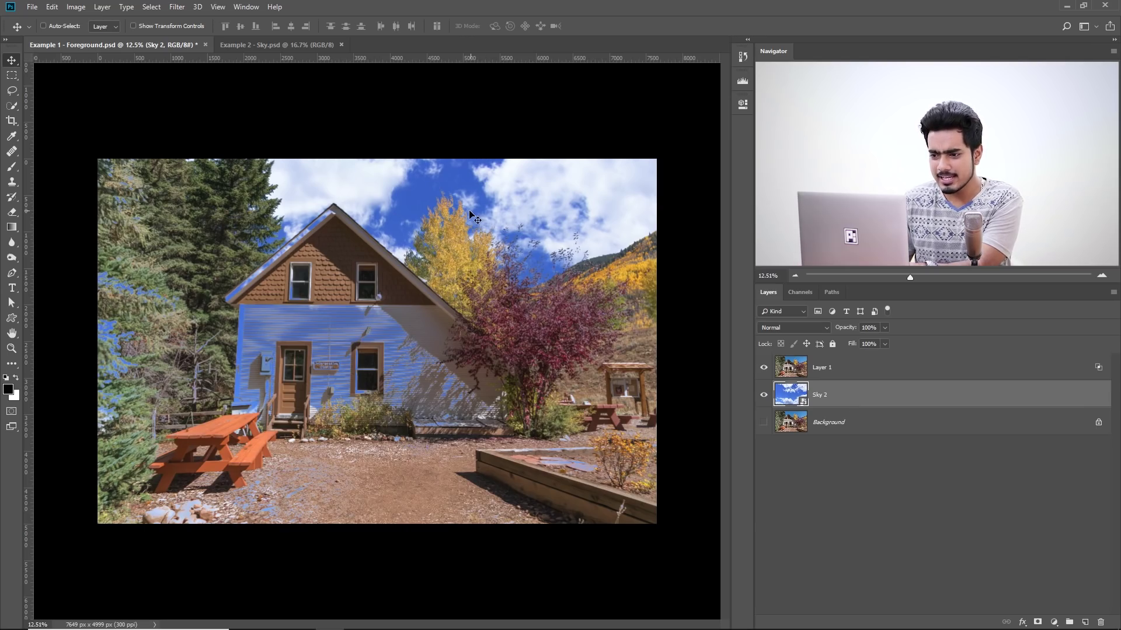
Duplicate the Background layer, make the copy visible and move it between Layer 1 and Sky 2
scroll(273, 292, up, 6)
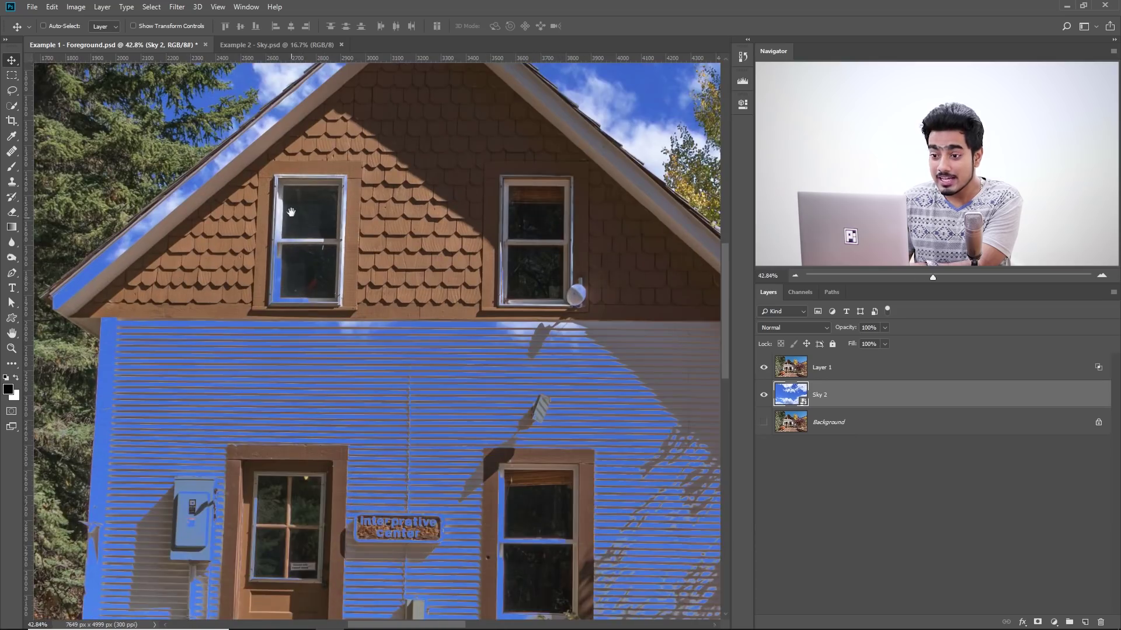
drag(291, 212, 333, 298)
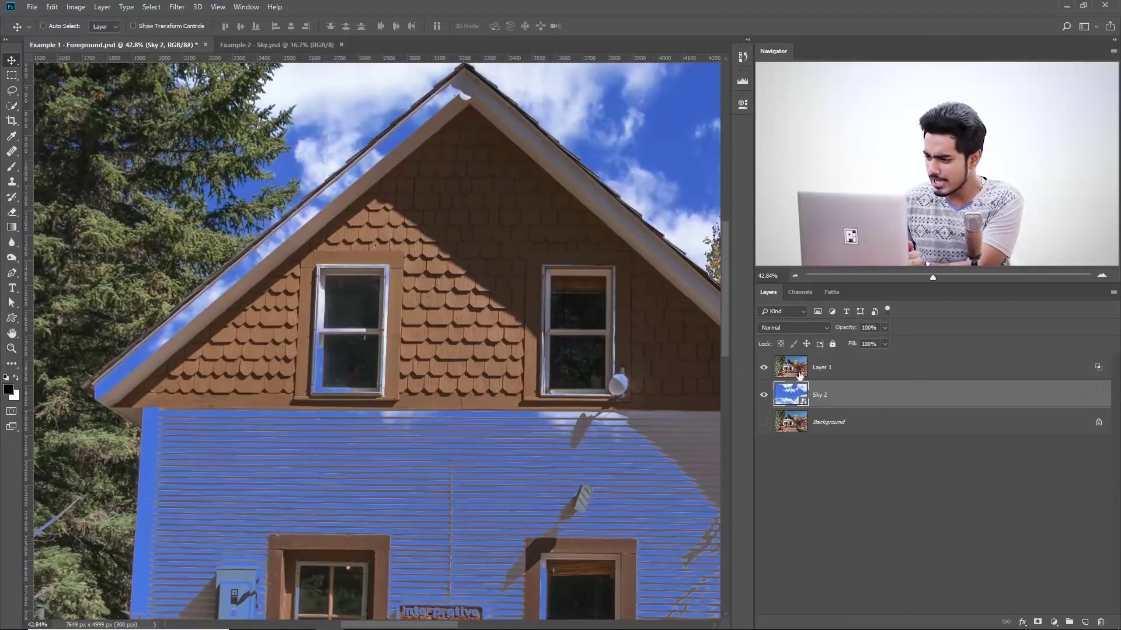
click(868, 426)
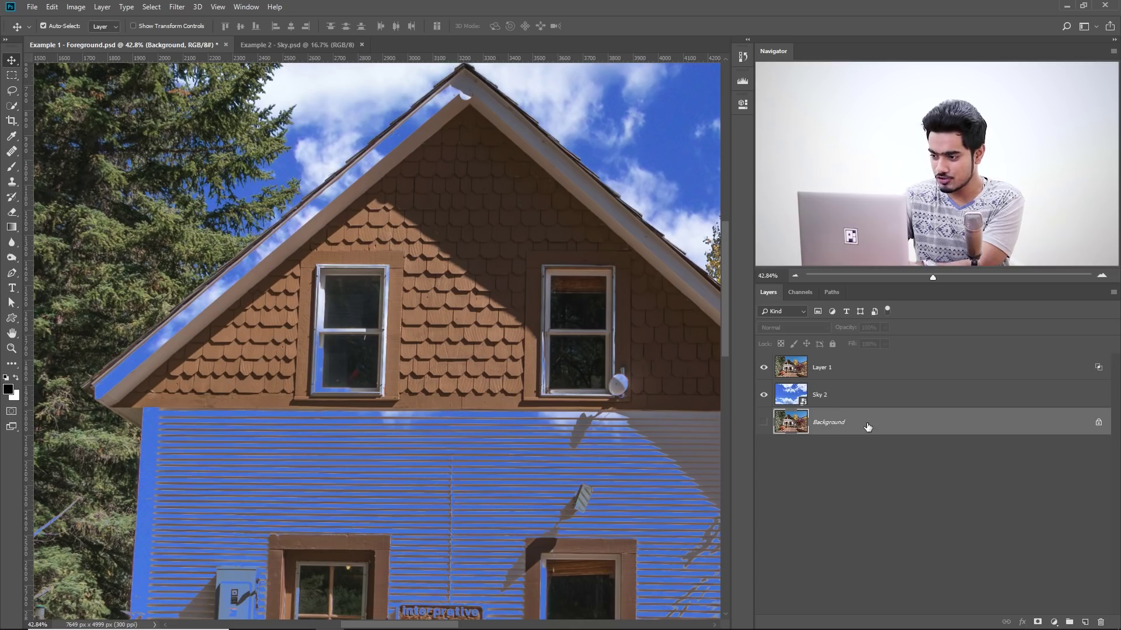
key(ctrl+j)
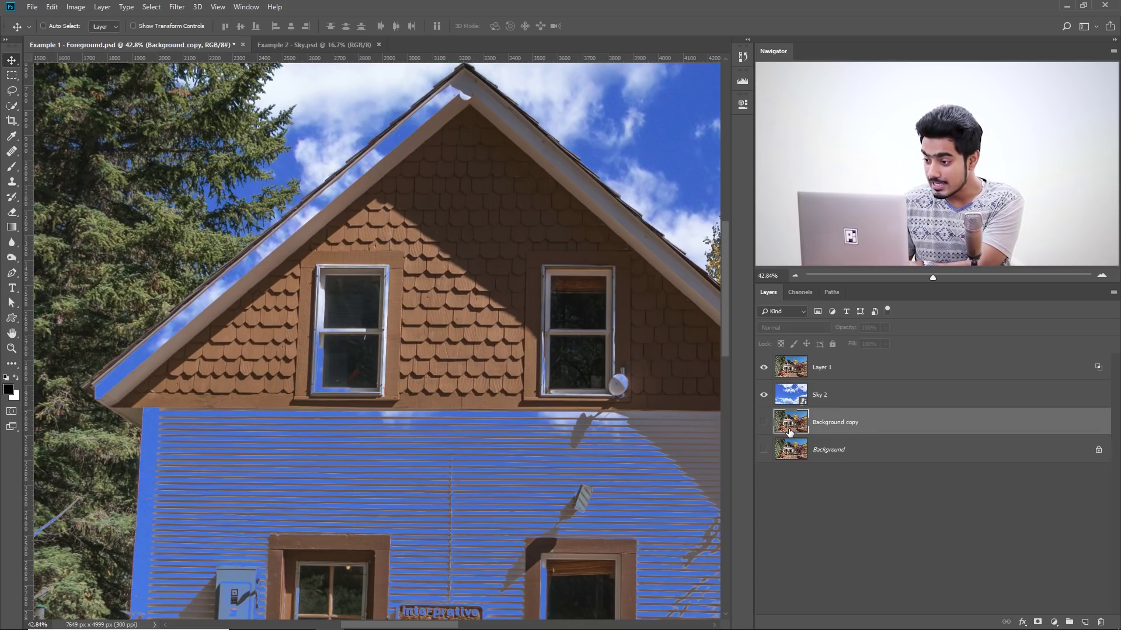
click(764, 424)
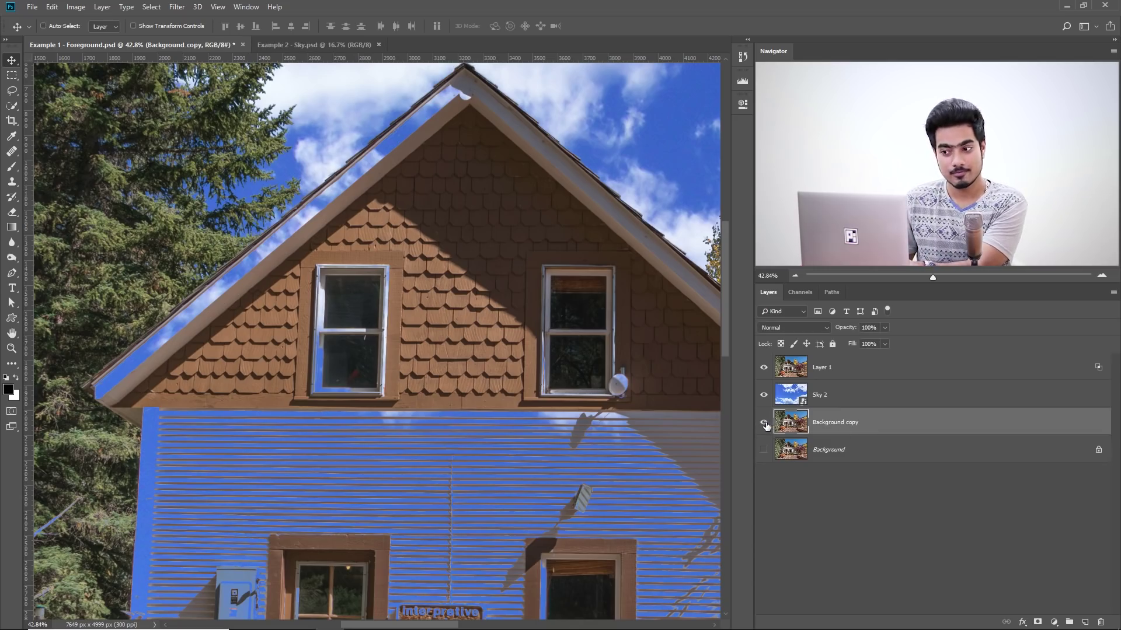
drag(837, 422, 852, 366)
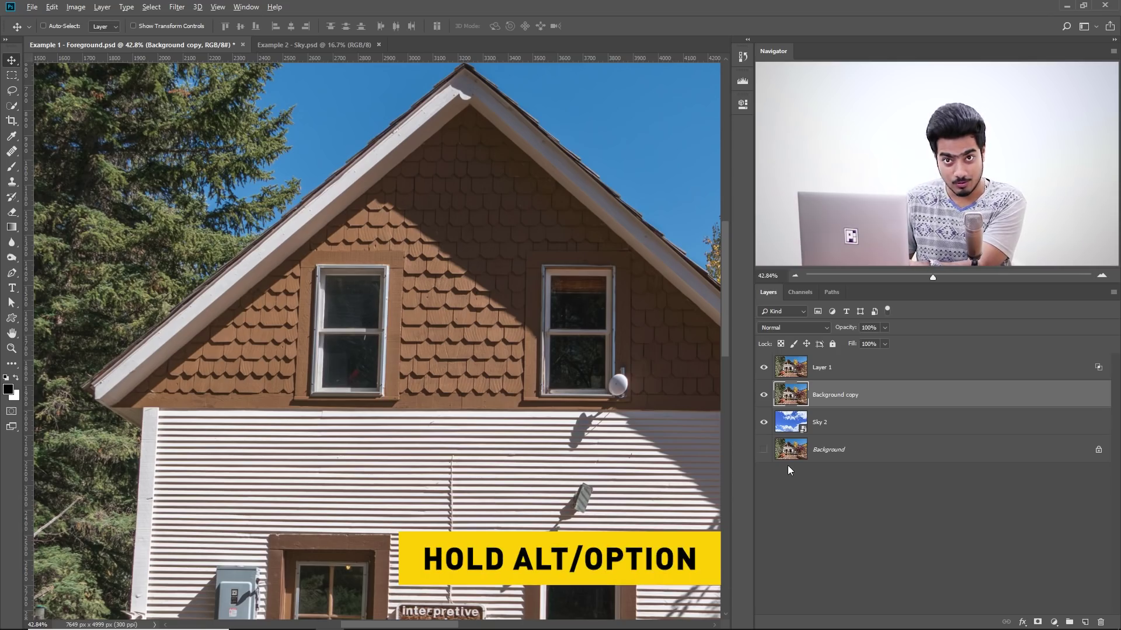
Add a black layer mask to the Background copy and set the Brush size to about 119 px
alt+click(1040, 622)
key(b)
scroll(318, 258, up, 2)
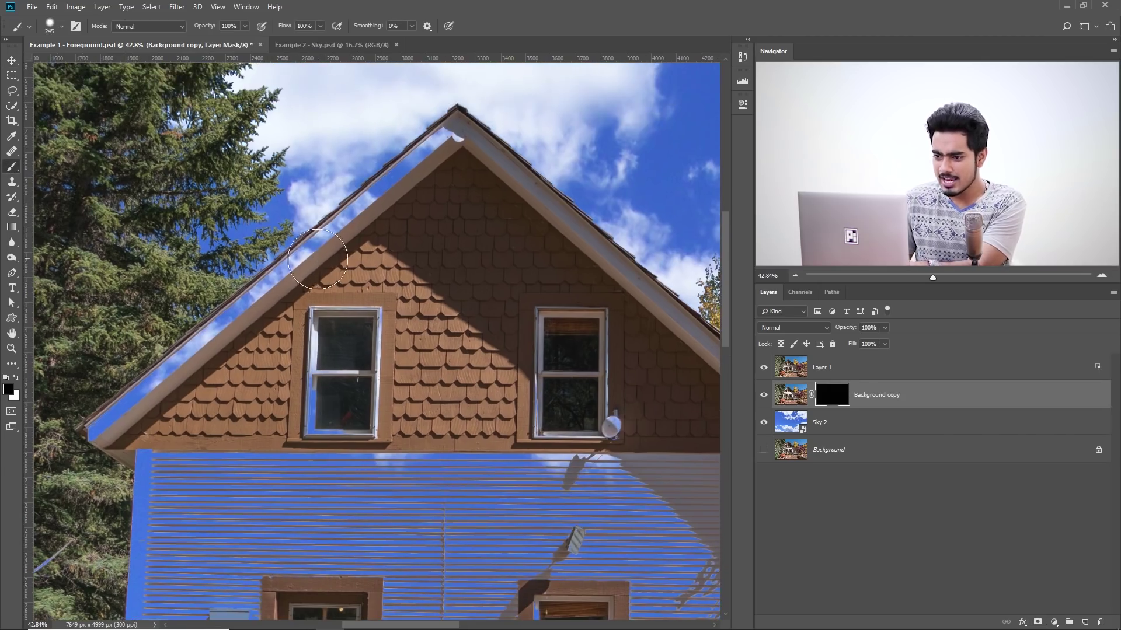
right_click(317, 259)
alt+right_click(315, 253)
drag(313, 253, 311, 252)
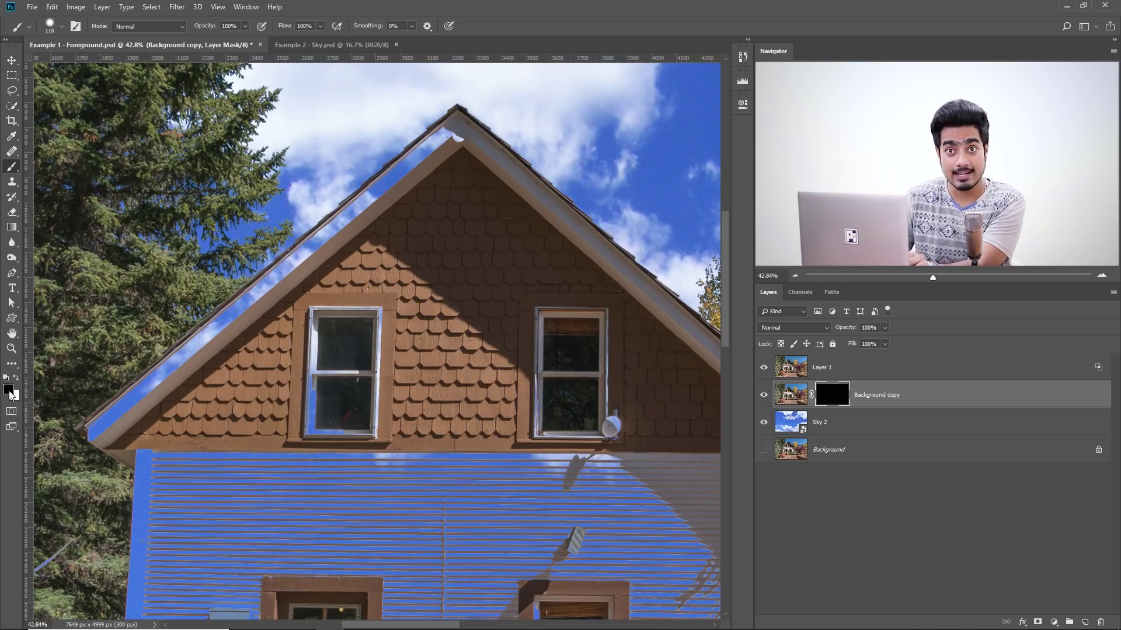
Paint white with a 156 px brush on the Background copy's mask to restore part of the siding below the gable windows
key(x)
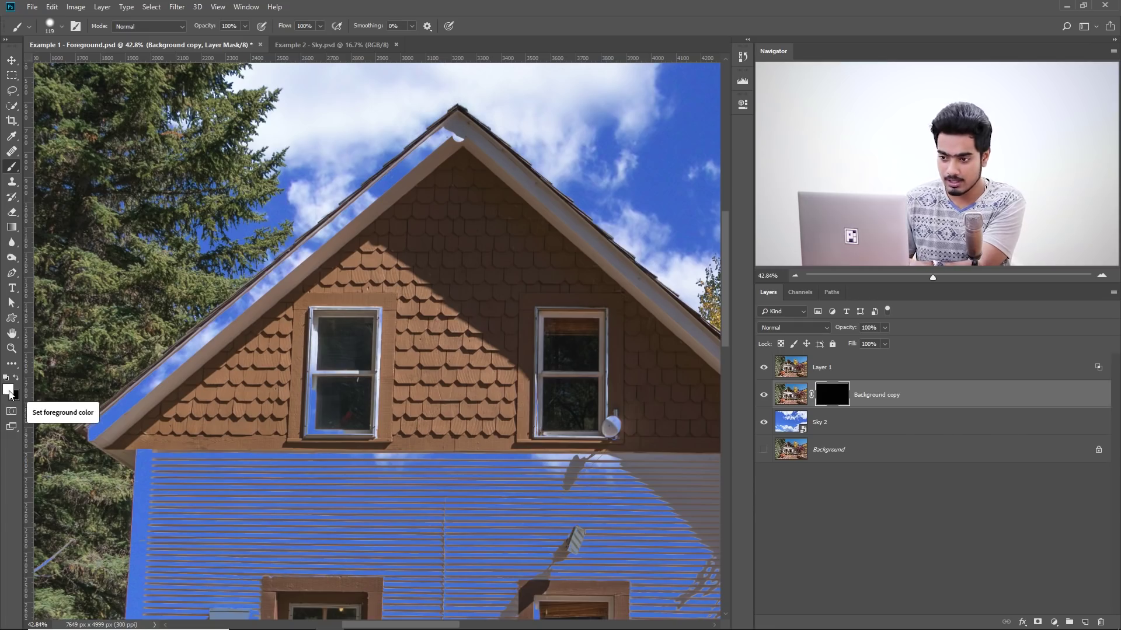
key(bracketright)
key(bracketright)
key(bracketright)
mouse_move(350, 460)
mouse_down()
mouse_move(375, 461)
mouse_move(403, 522)
mouse_move(440, 461)
mouse_up()
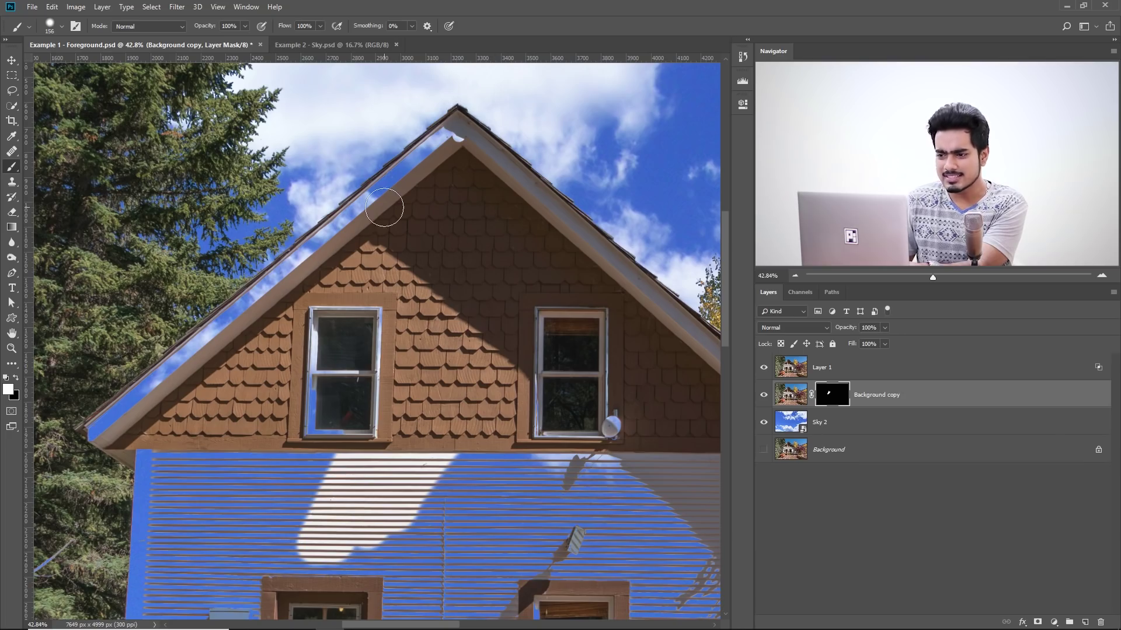
Add a red Solid Color fill layer directly above Sky 2
scroll(517, 335, down, 1)
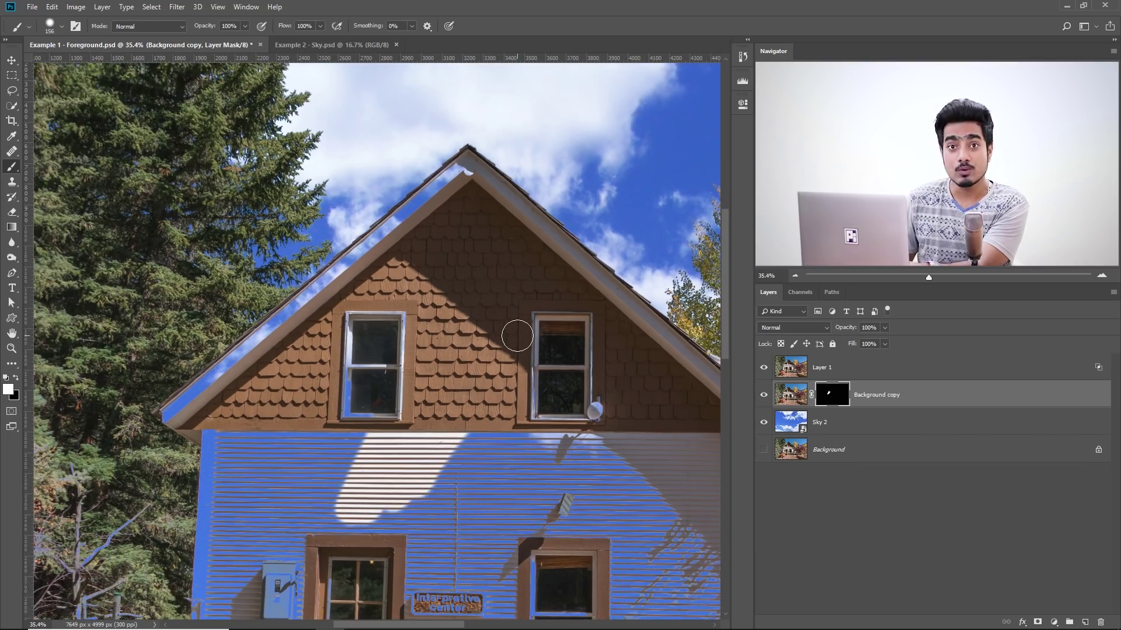
click(857, 414)
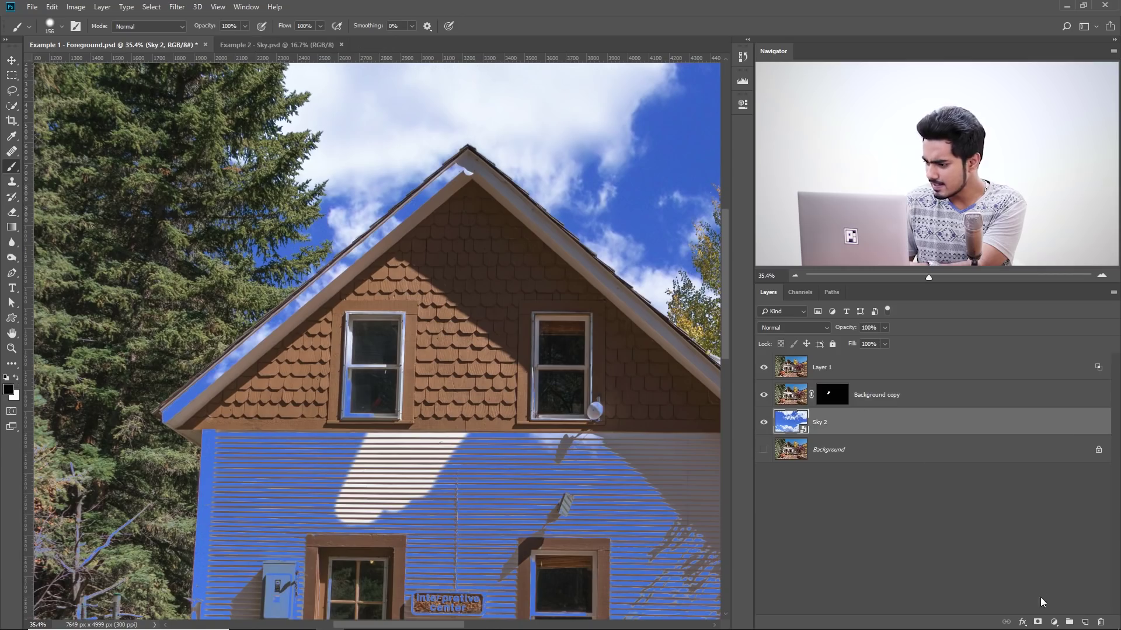
click(1055, 621)
click(1048, 415)
click(934, 362)
text(ff0000)
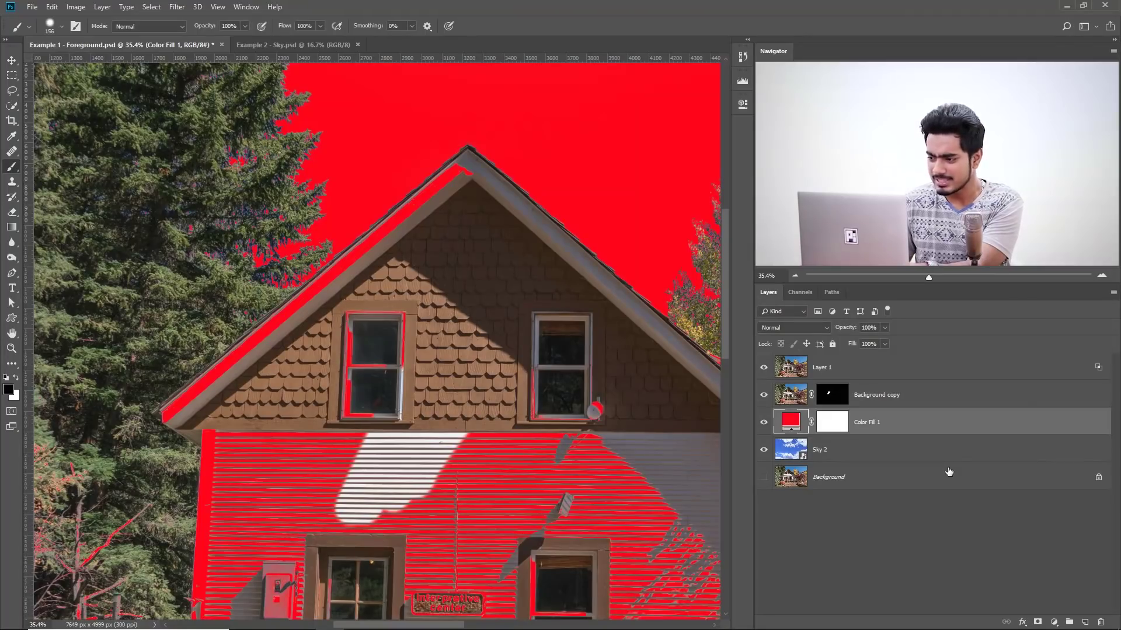
Dab white at the roof peak on the Background copy's mask with a 100% hardness brush of about 117 px
click(842, 397)
scroll(265, 233, up, 3)
drag(547, 213, 320, 263)
alt+right_click(468, 216)
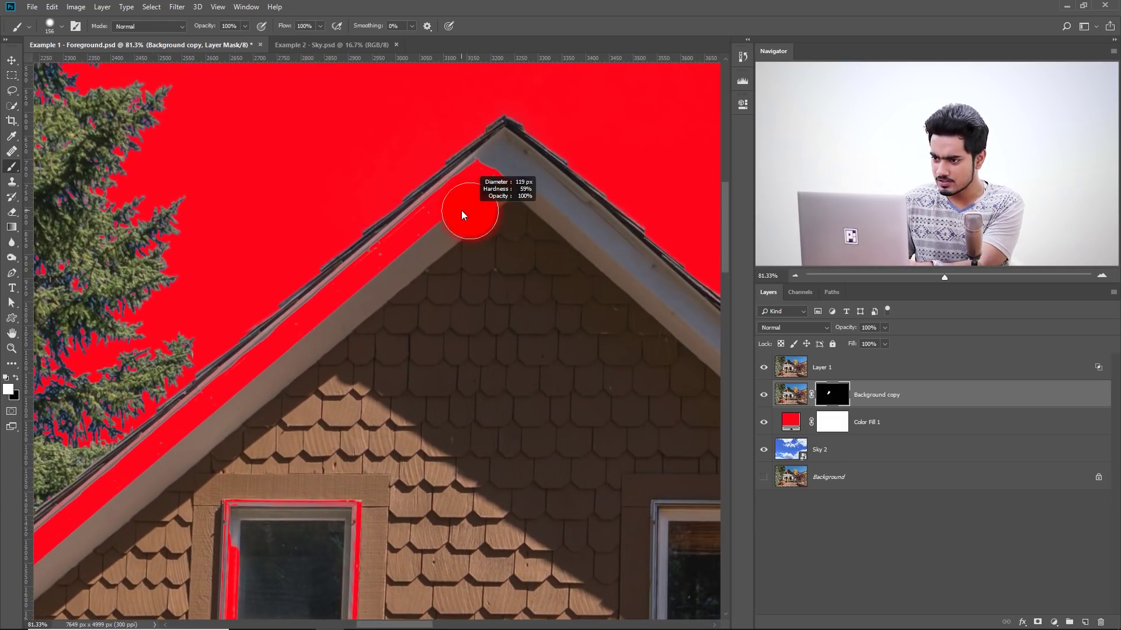
alt+right_click(485, 185)
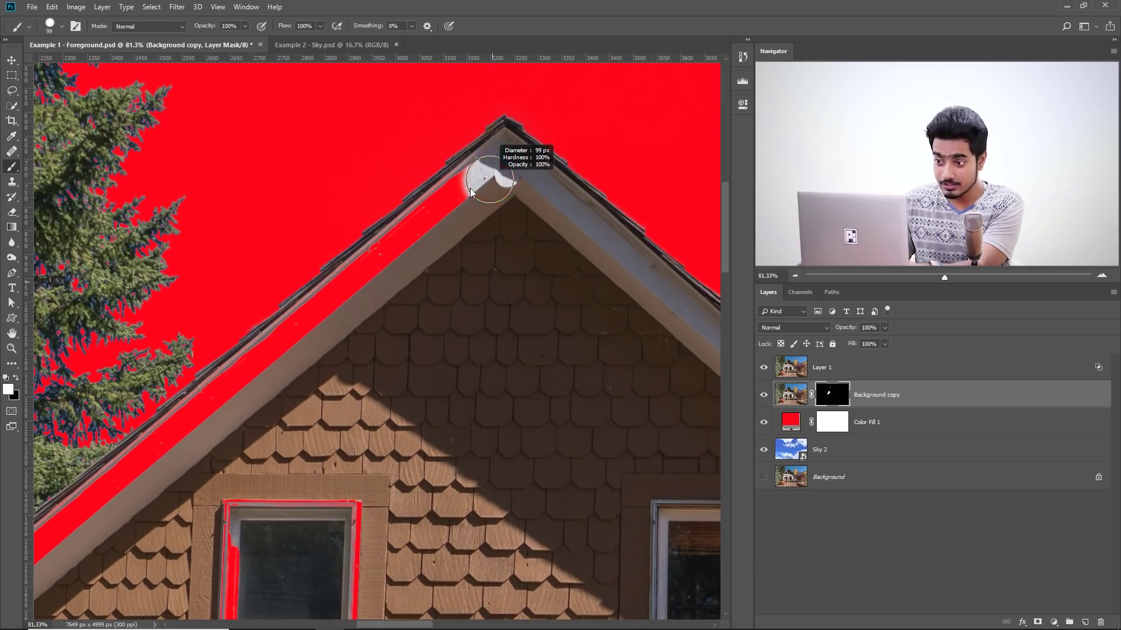
alt+right_click(459, 194)
drag(487, 179, 477, 184)
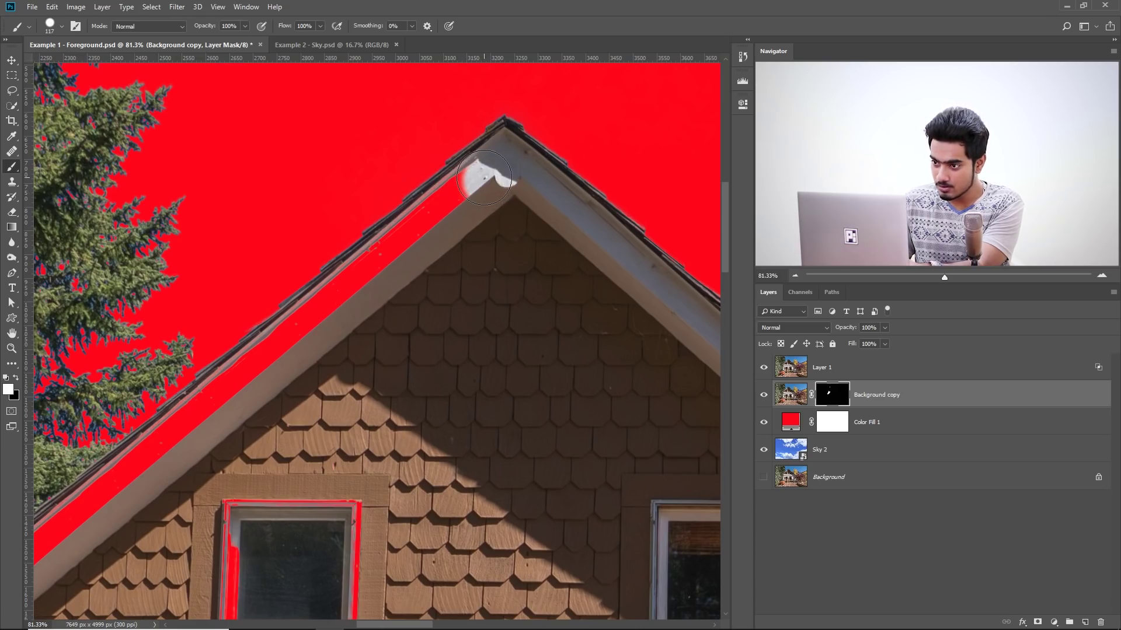
Extend the white mask stroke in a straight line from the roof peak down the red trim to the lower eave
scroll(262, 400, left, 8)
scroll(262, 401, down, 5)
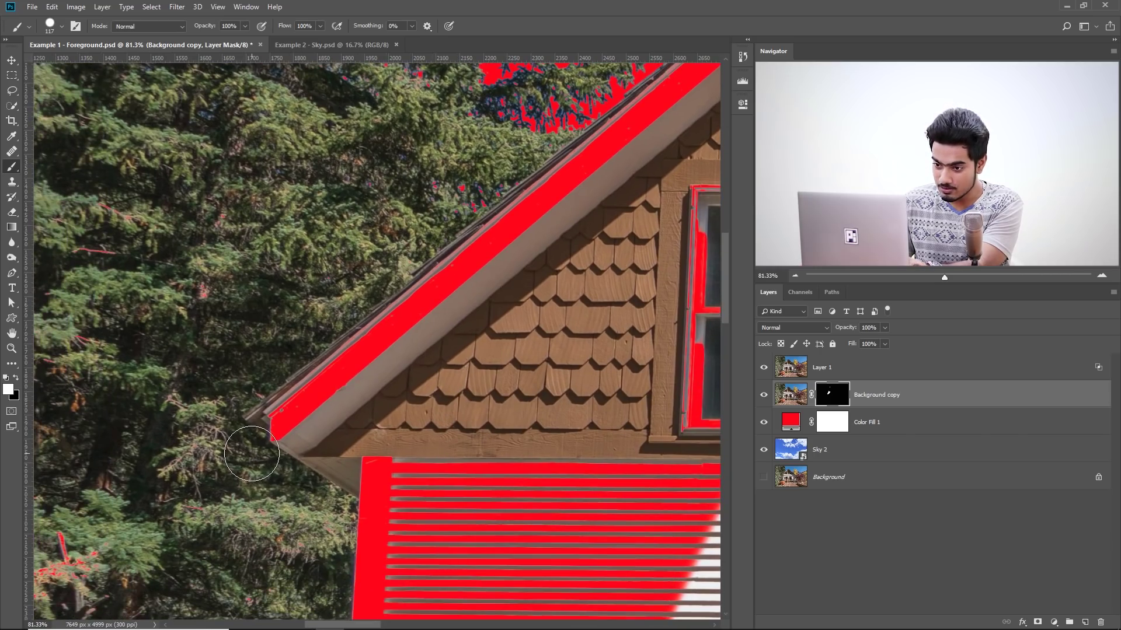
shift+click(251, 454)
scroll(366, 452, down, 5)
scroll(330, 360, right, 3)
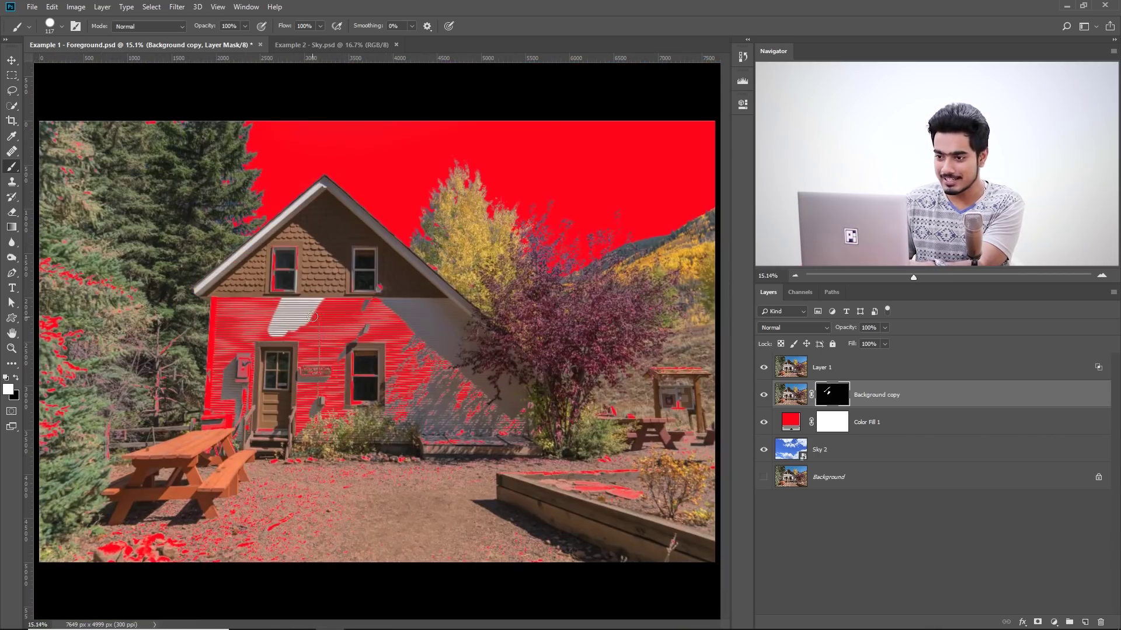
Paint the siding, ground and foreground trees back on the Background copy's mask with a 1543 px white brush, and delete the red Color Fill 1 layer
mouse_move(359, 309)
mouse_down()
mouse_move(295, 286)
mouse_move(272, 304)
mouse_up()
drag(321, 351, 373, 344)
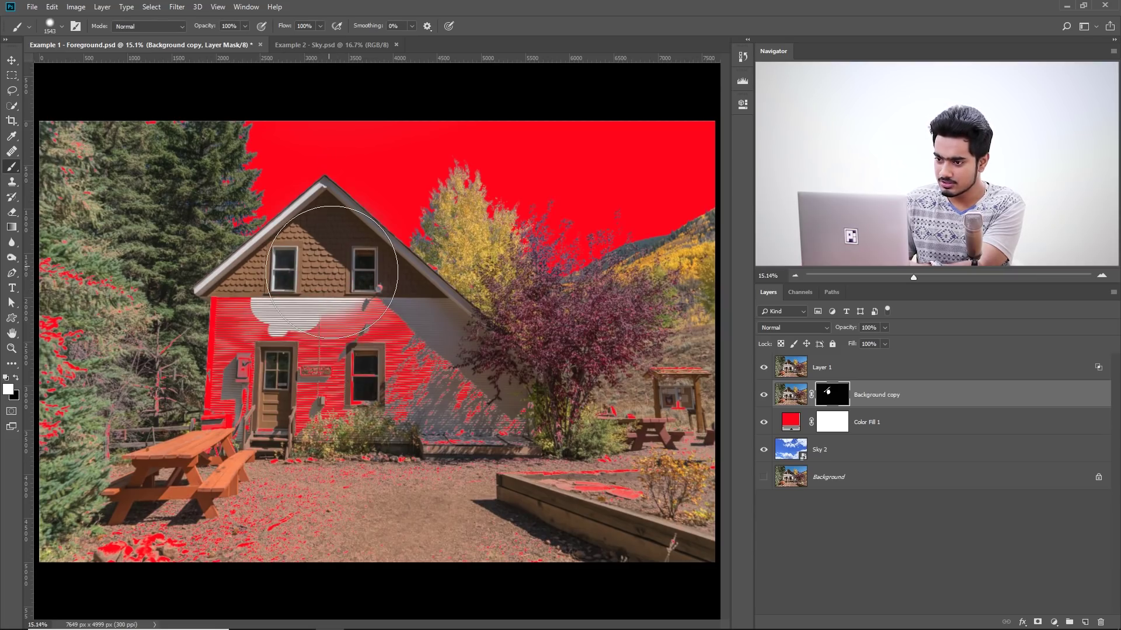
drag(332, 274, 671, 461)
mouse_move(298, 530)
mouse_down()
mouse_move(198, 537)
mouse_move(263, 412)
mouse_move(266, 327)
mouse_move(221, 383)
mouse_move(198, 339)
mouse_move(135, 374)
mouse_move(70, 327)
mouse_move(116, 392)
mouse_move(76, 251)
mouse_move(65, 491)
mouse_up()
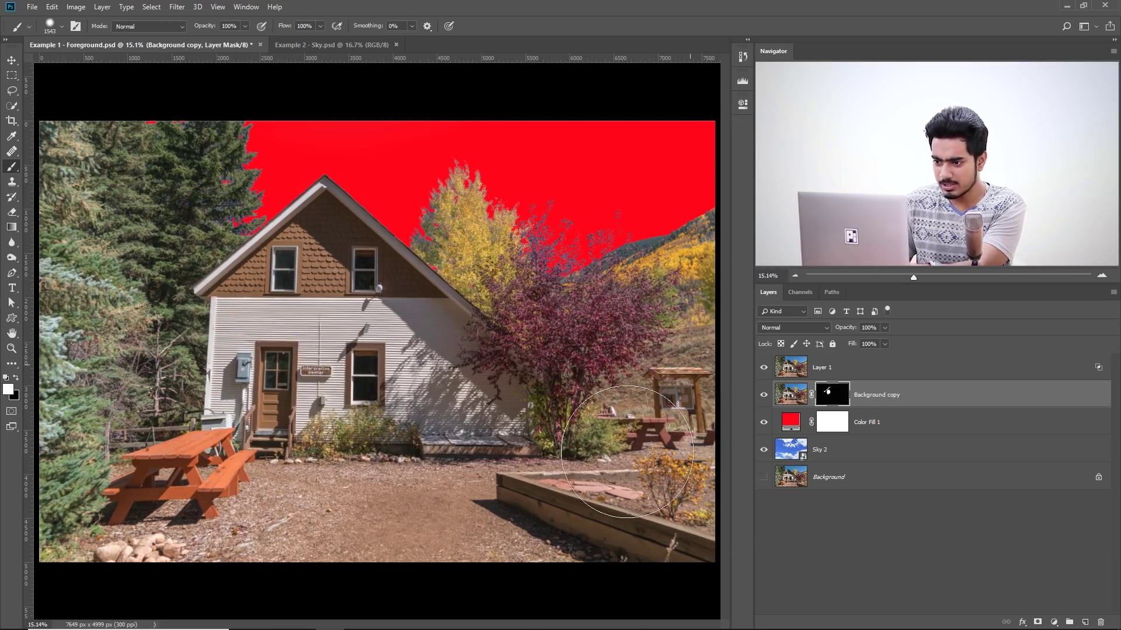
click(764, 422)
drag(931, 430, 1101, 622)
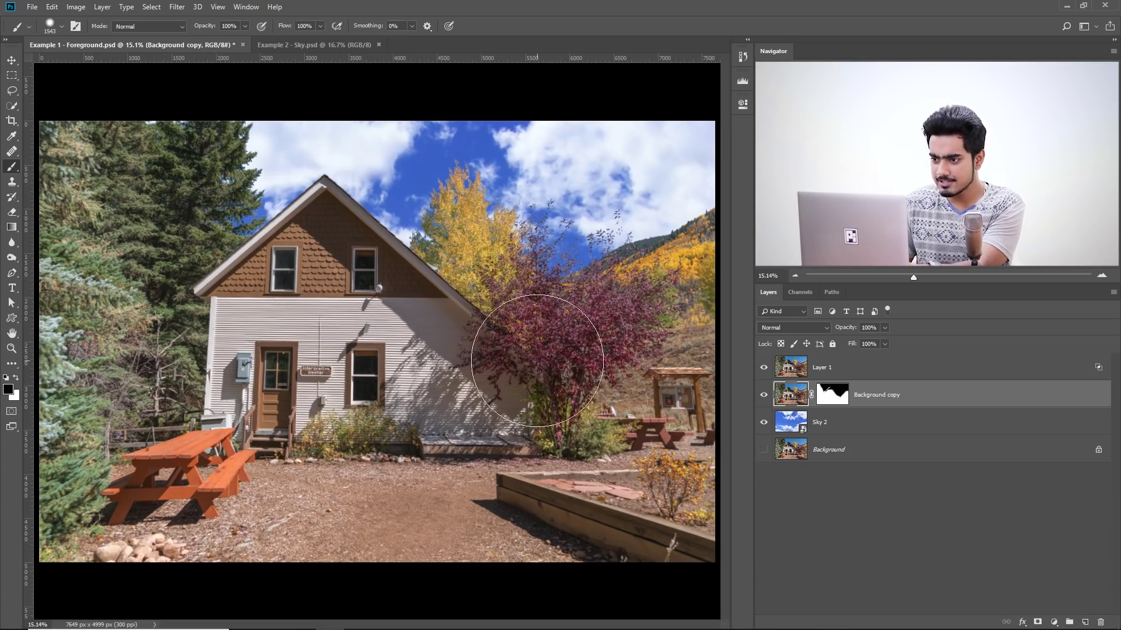
Readjust the split Blue Blend If highlight sliders for This Layer on Layer 1 and apply the layer style
scroll(537, 360, up, 5)
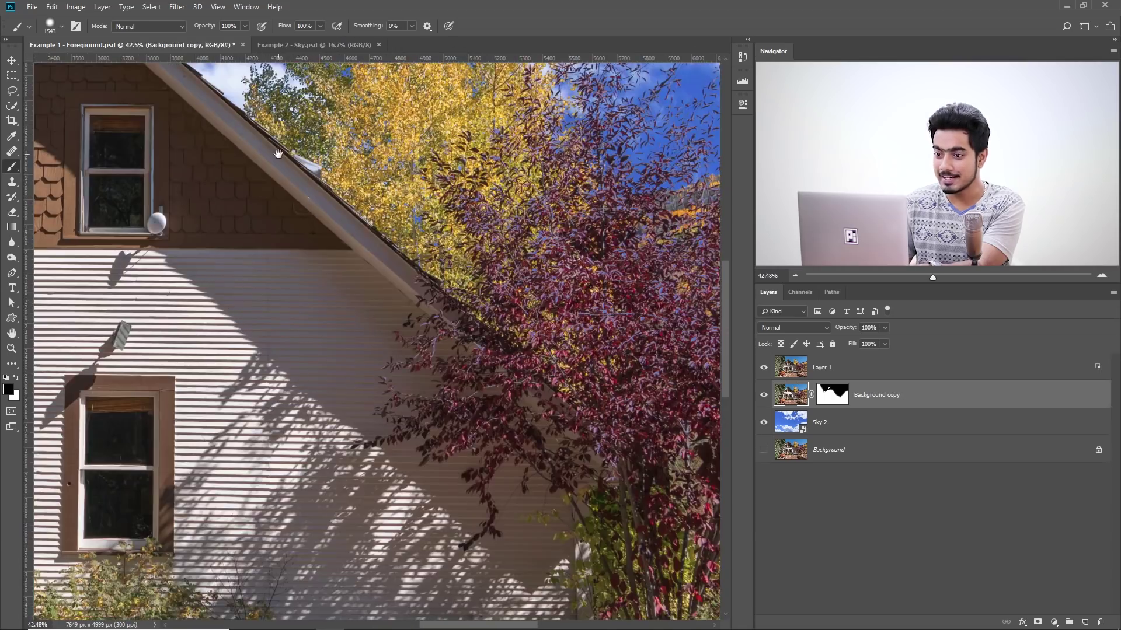
drag(277, 151, 364, 462)
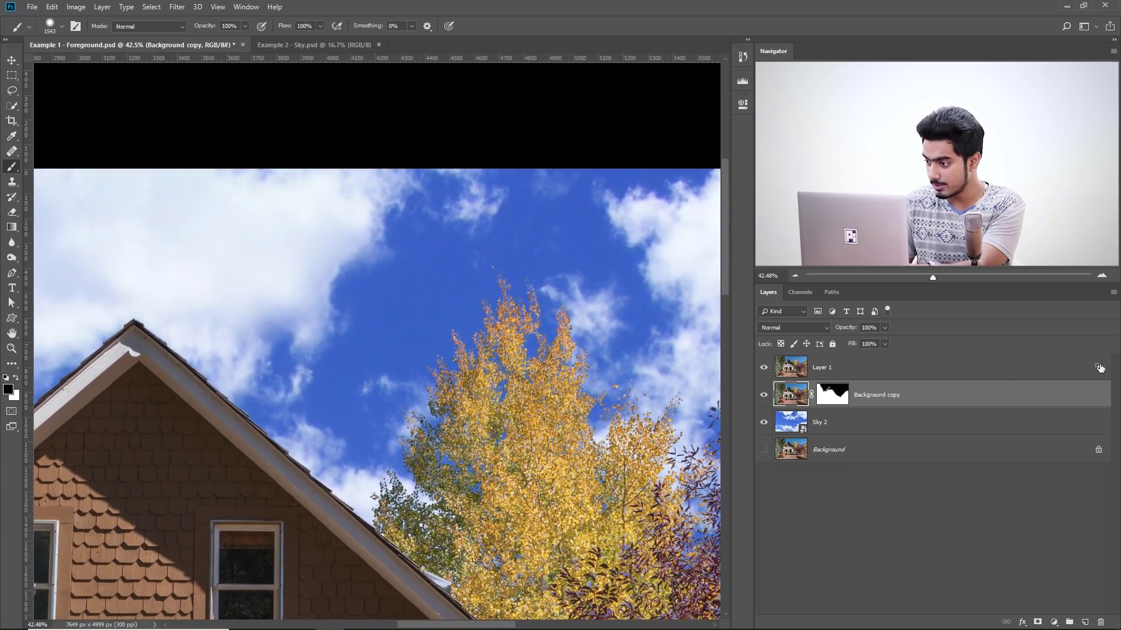
double_click(776, 363)
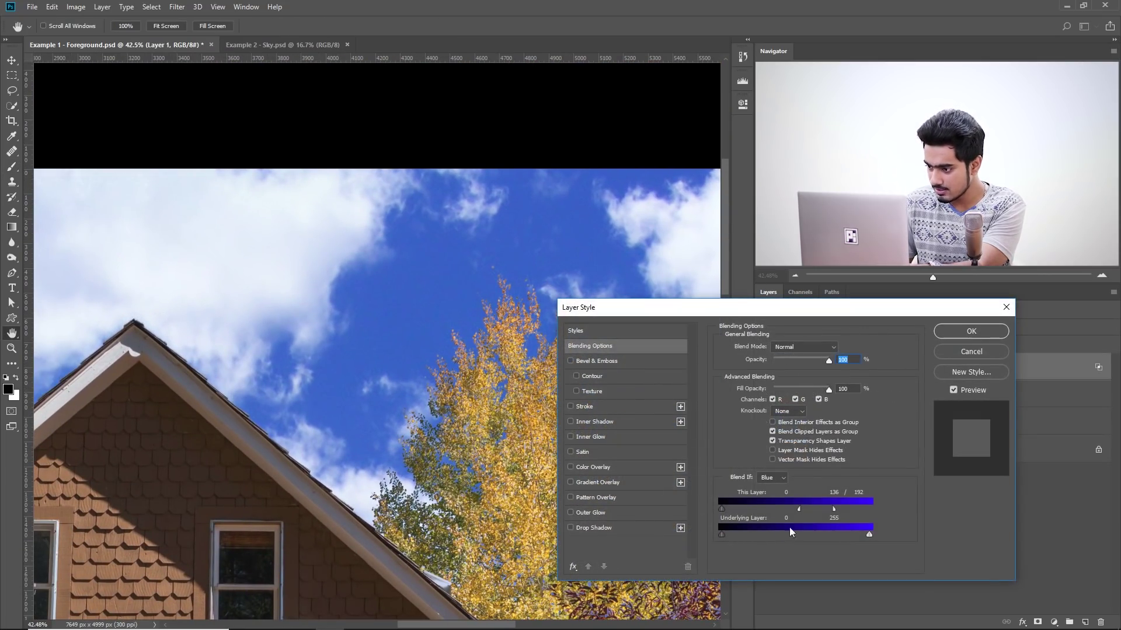
drag(832, 512, 846, 513)
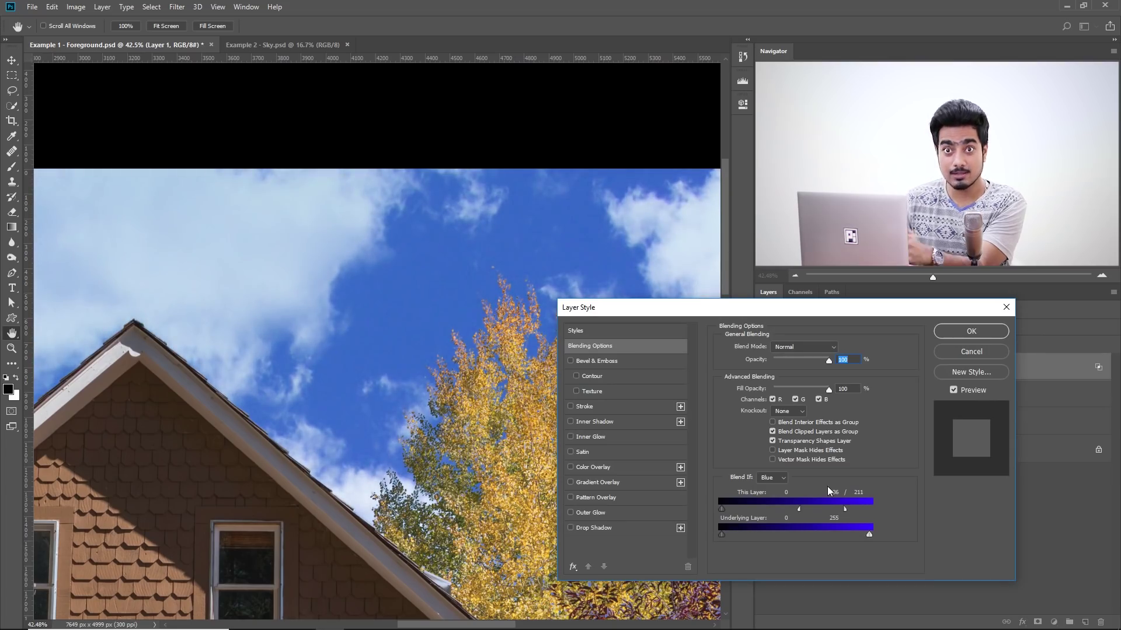
drag(841, 512, 799, 509)
click(971, 331)
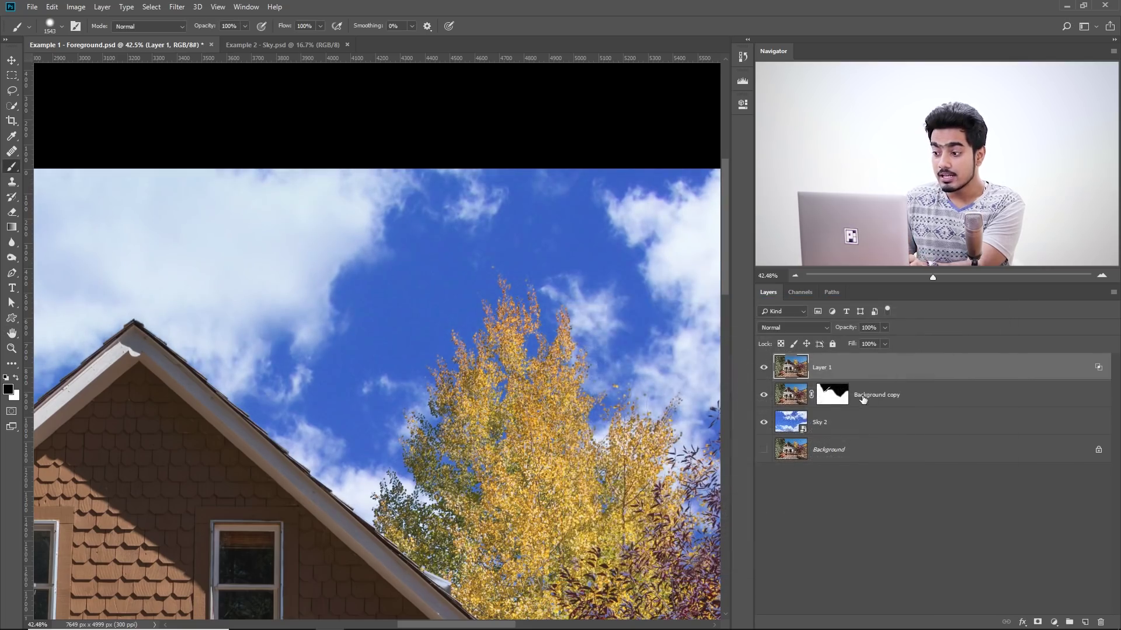
Add a Hue/Saturation adjustment layer directly above Sky 2 and set its Saturation to about -40
click(839, 437)
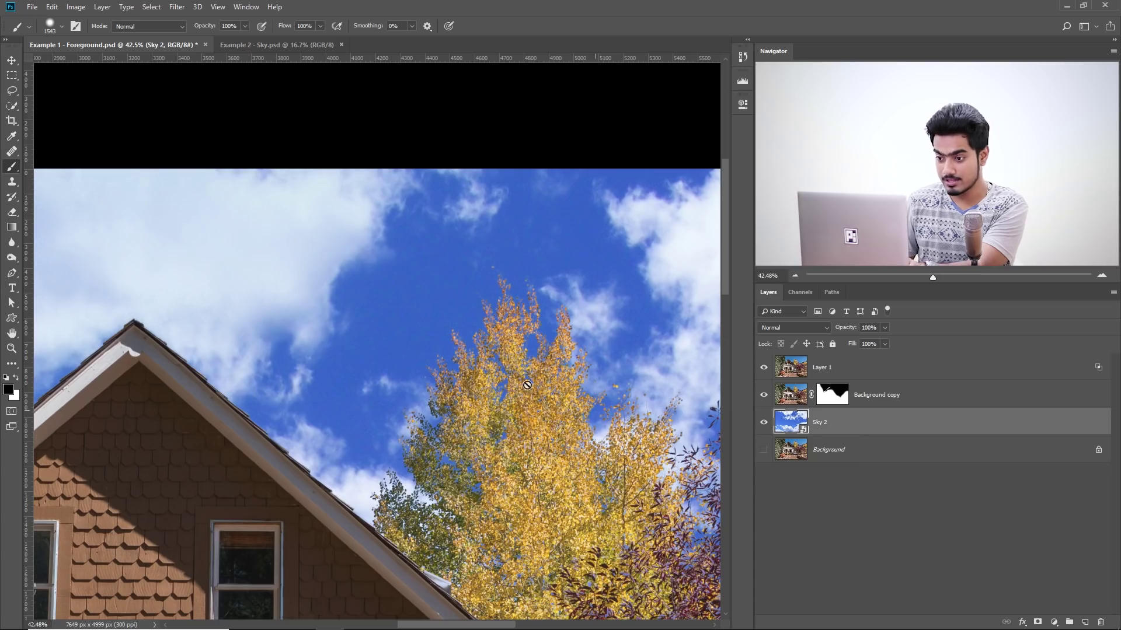
scroll(510, 379, down, 4)
drag(510, 379, 465, 314)
click(1055, 620)
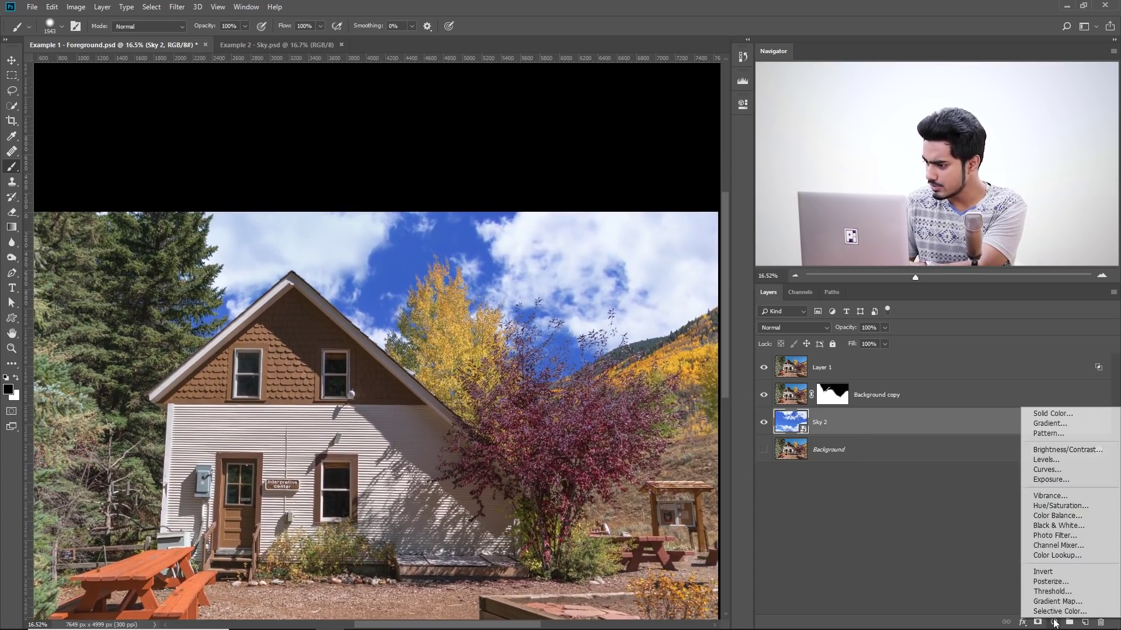
click(1048, 506)
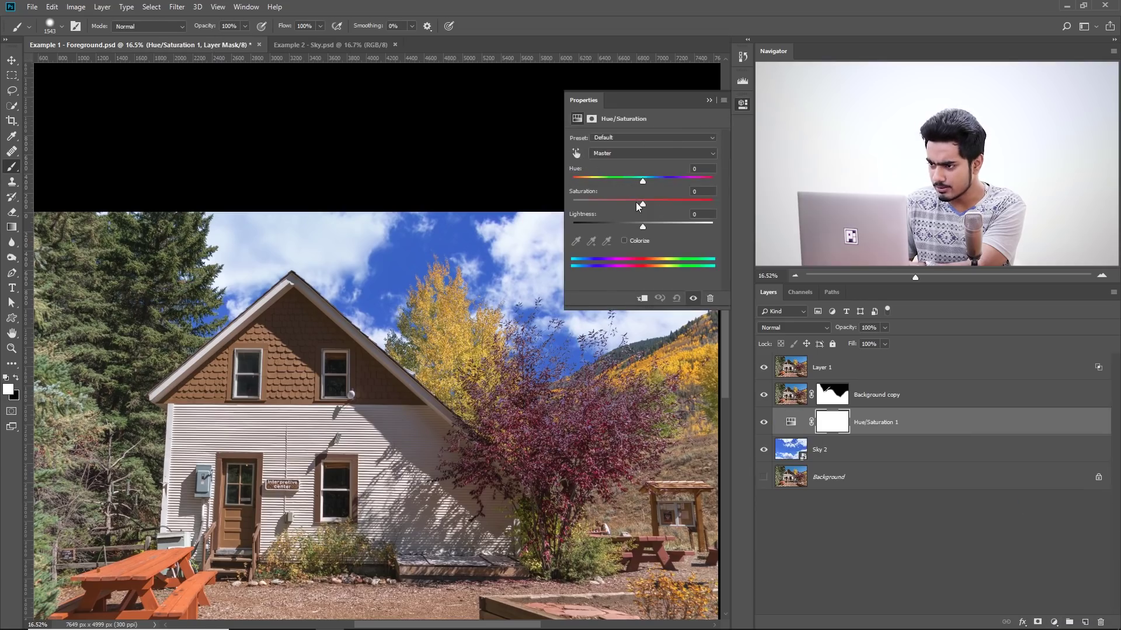
drag(623, 202, 599, 200)
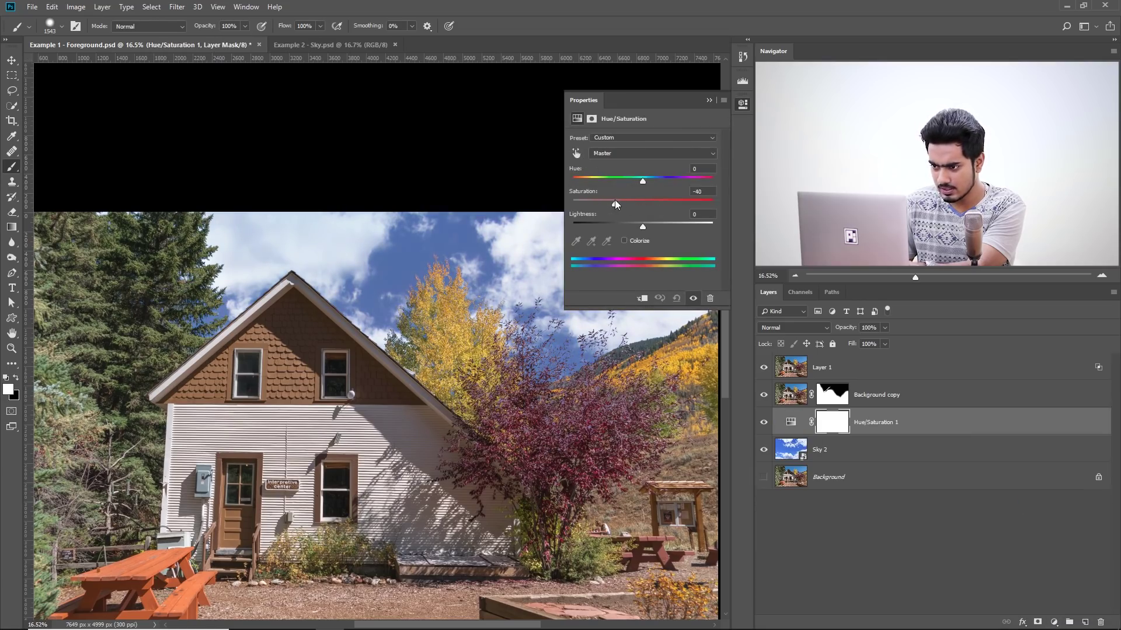
click(709, 100)
key(ctrl+0)
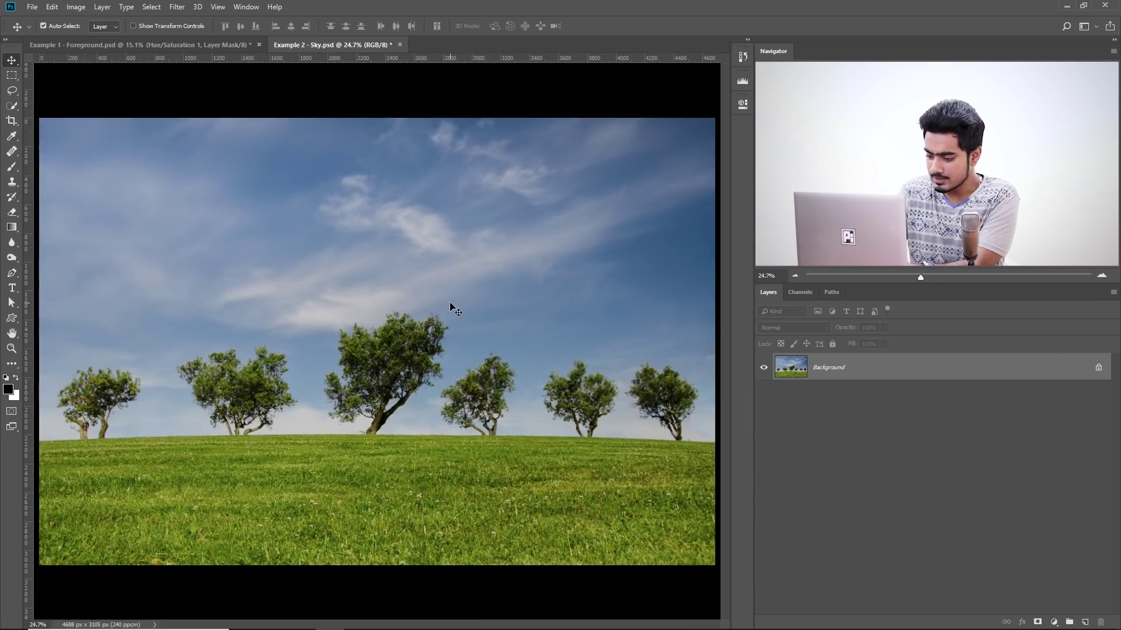
Duplicate the Background layer in Example 2 - Sky.psd, hide the original, and set the copy's Blend If channel to Blue
key(ctrl+j)
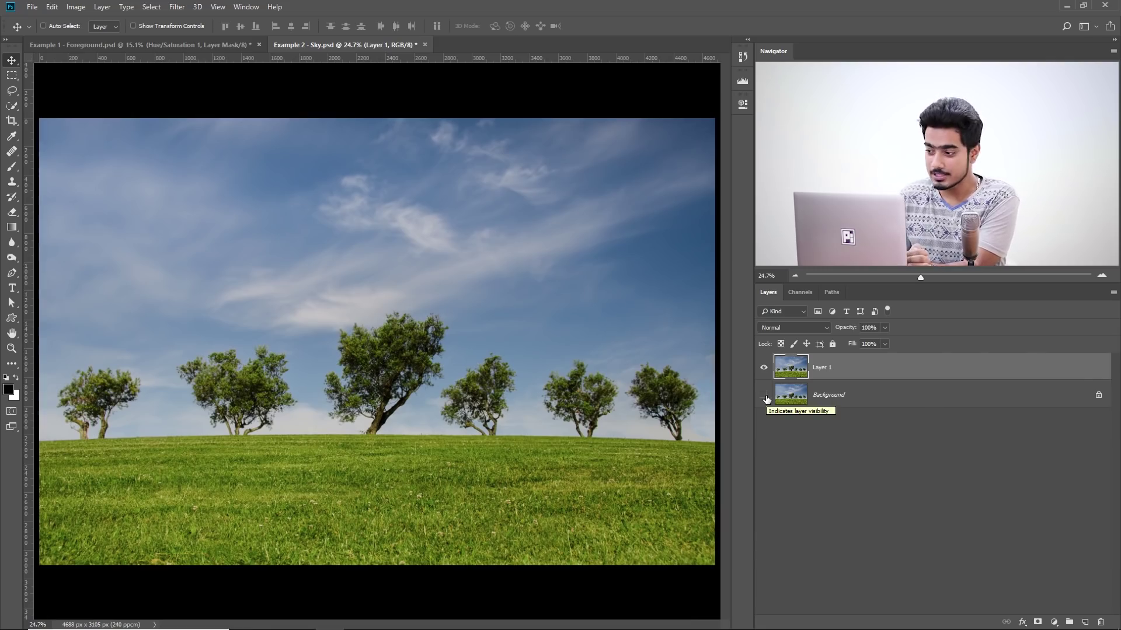
double_click(1078, 371)
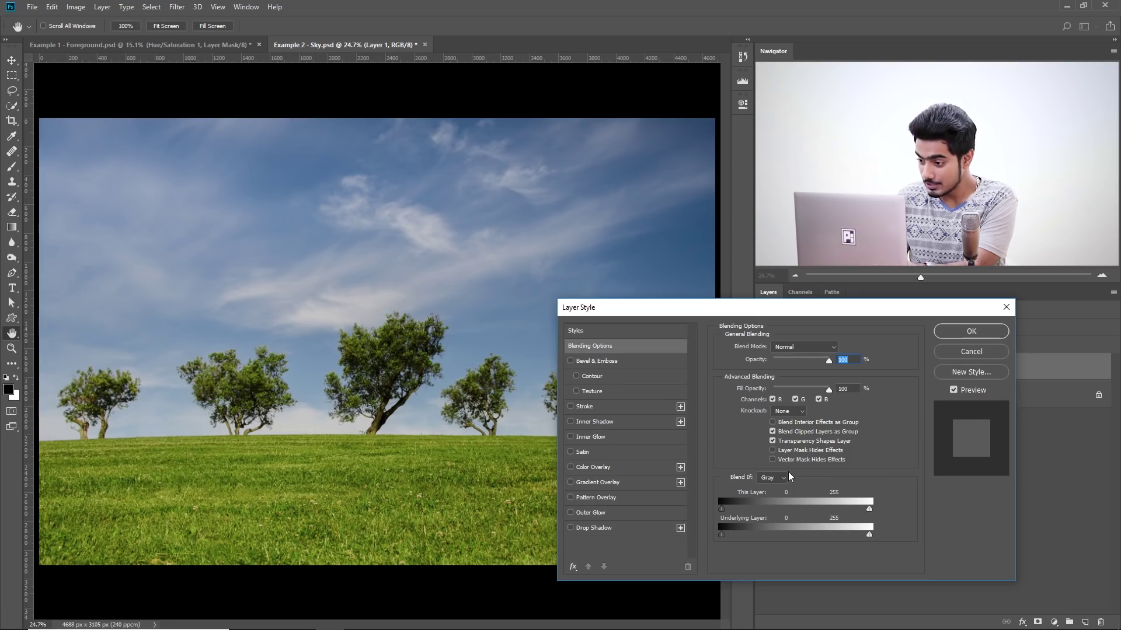
click(785, 477)
click(771, 516)
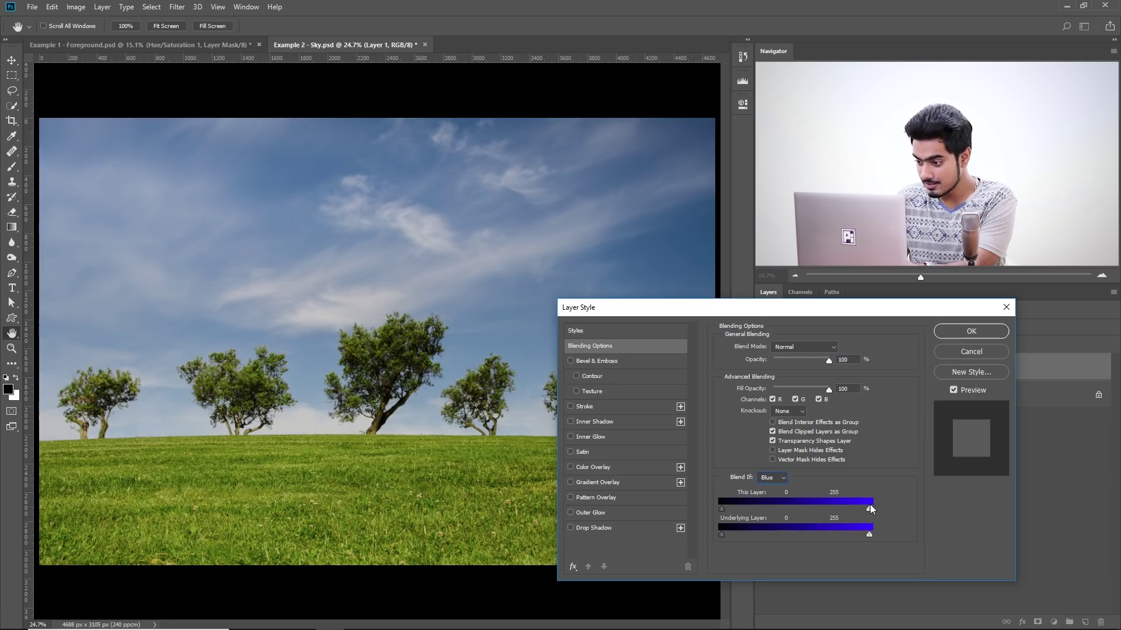
Lower Layer 1's Blue Blend If highlight value for This Layer to 132 to hide the sky around the trees
drag(851, 511, 799, 506)
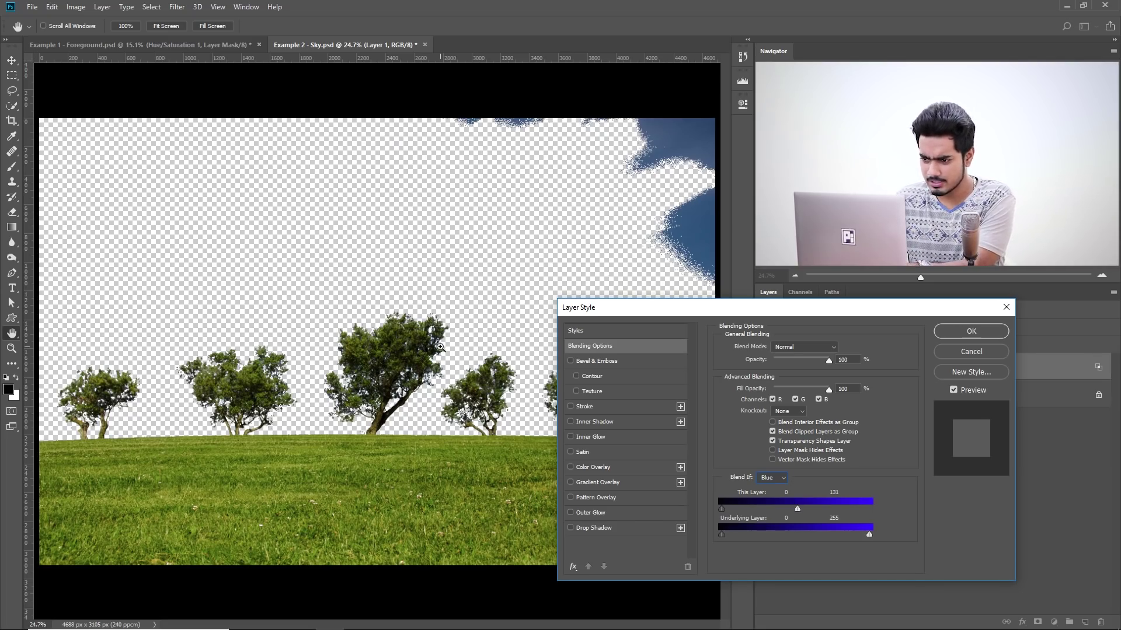
drag(439, 339, 552, 204)
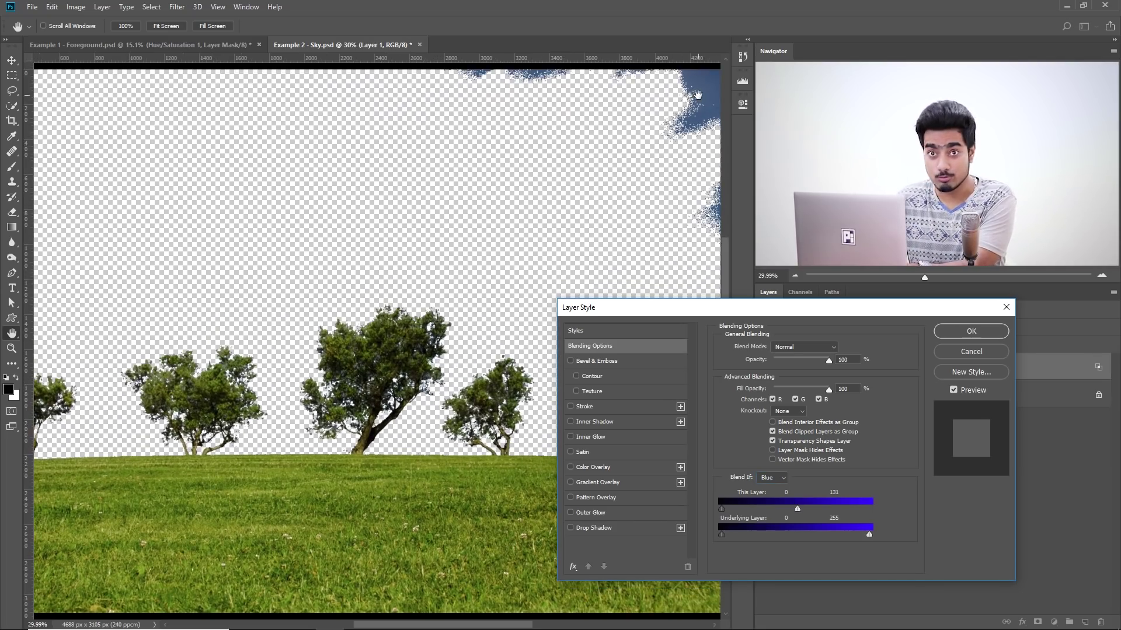
drag(420, 342, 435, 350)
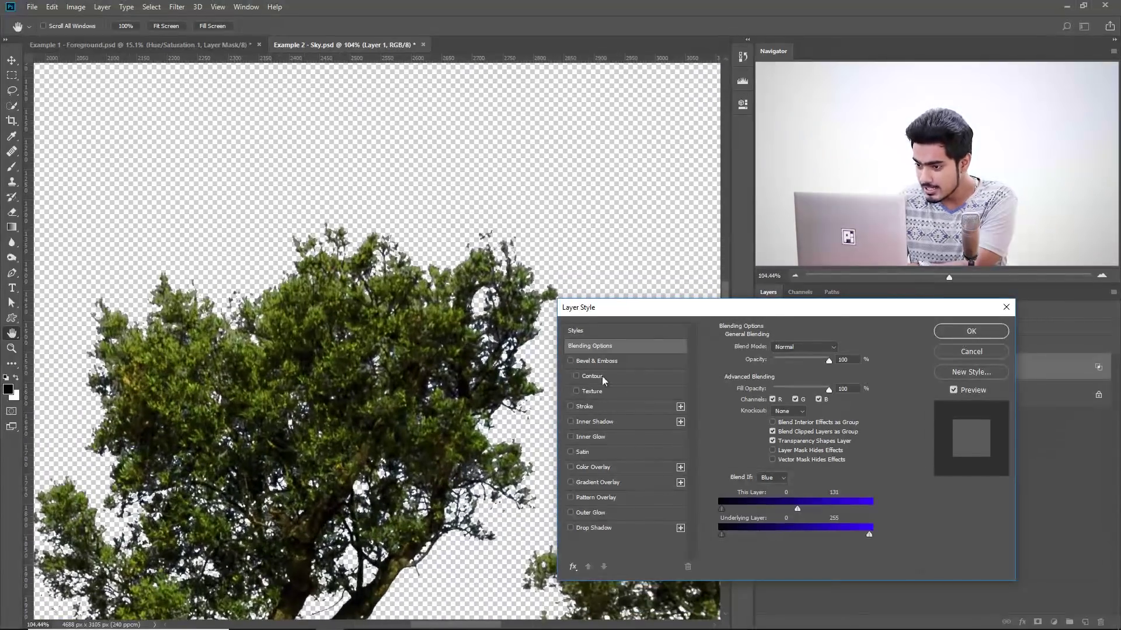
drag(796, 512, 782, 511)
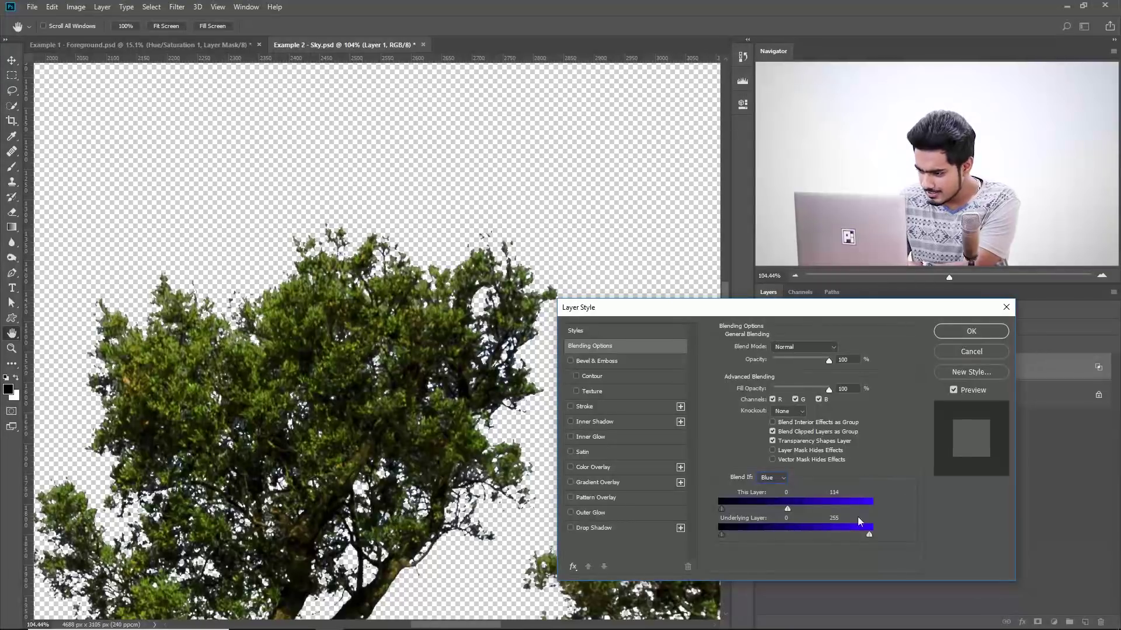
mouse_move(786, 509)
mouse_down()
mouse_move(821, 505)
mouse_move(804, 506)
mouse_up()
drag(494, 287, 553, 292)
drag(804, 509, 799, 510)
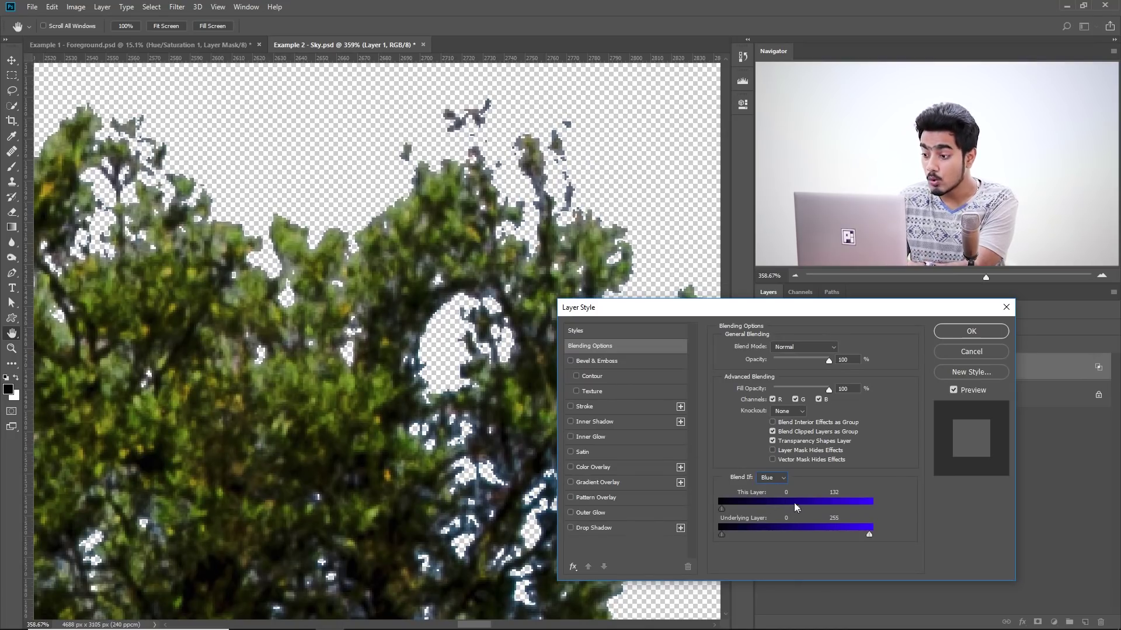
Split the This Layer Blue highlight slider to 111 / 182 to soften the transition around the branches
alt+drag(798, 509, 826, 516)
drag(715, 304, 759, 330)
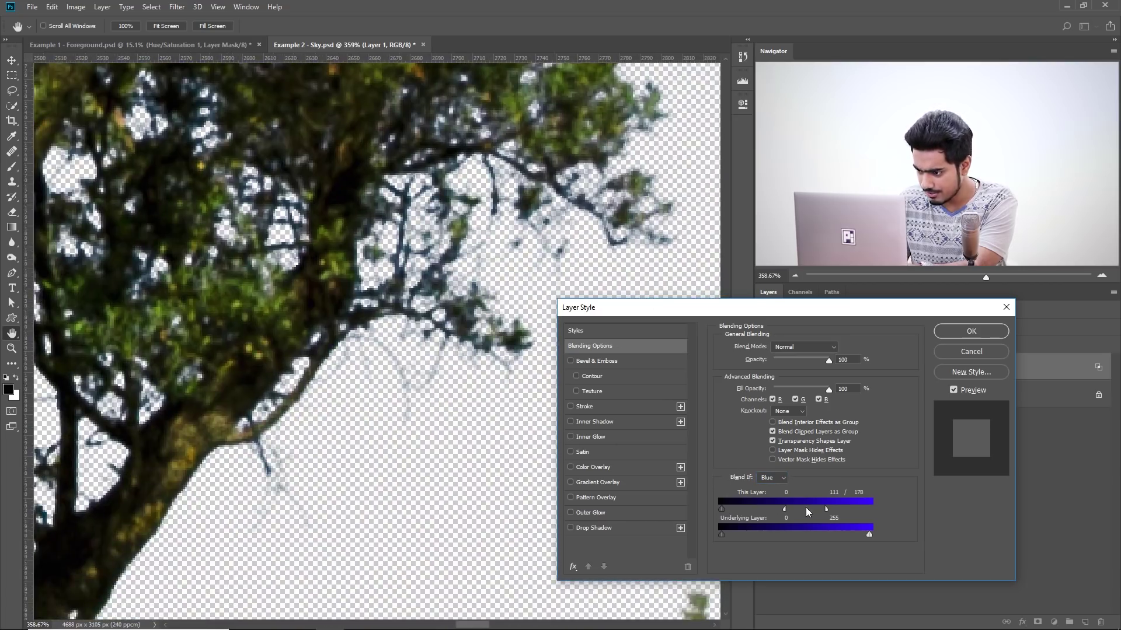
mouse_move(826, 511)
mouse_down()
mouse_move(815, 511)
mouse_move(829, 514)
mouse_up()
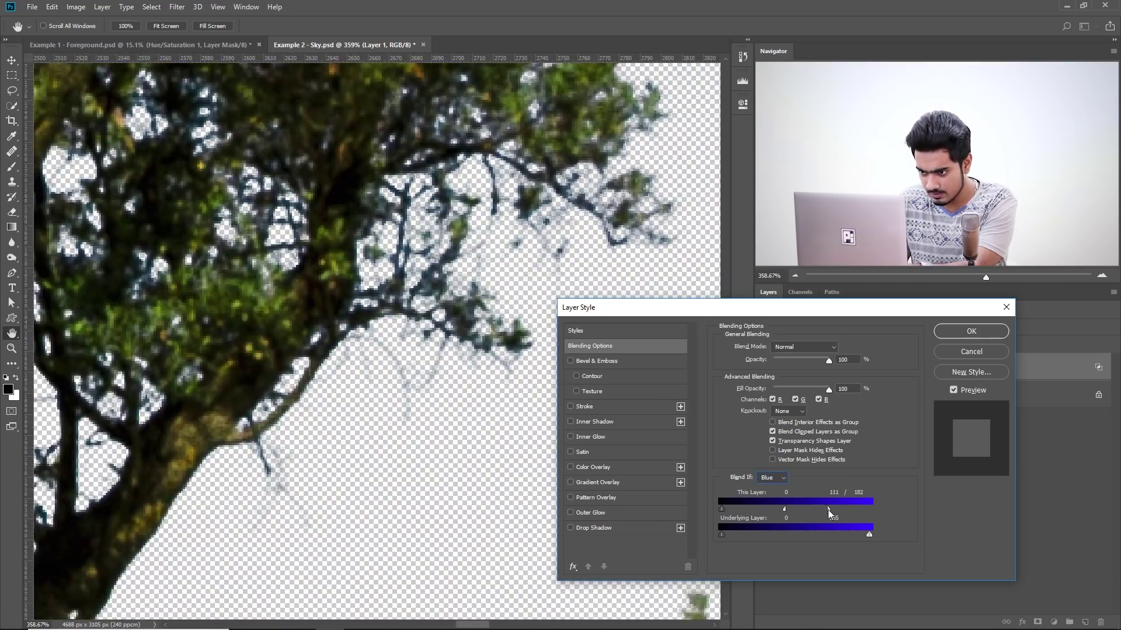
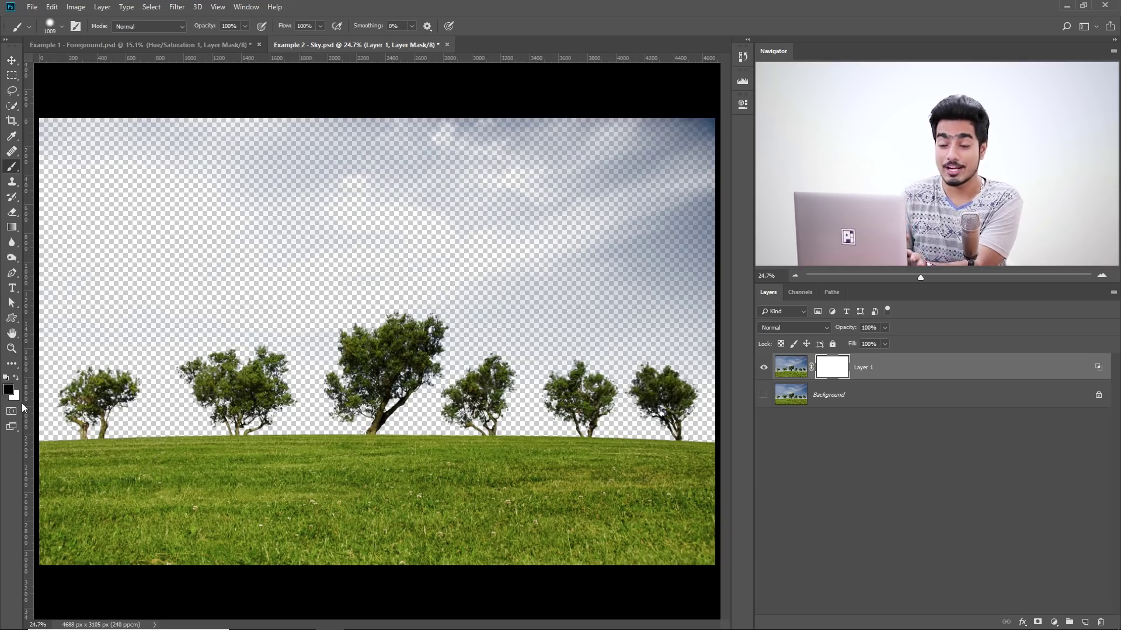
Paint black with a 1009 px brush over the upper sky on Layer 1's mask, and add a black (000000) Solid Color fill above Background
drag(370, 156, 684, 144)
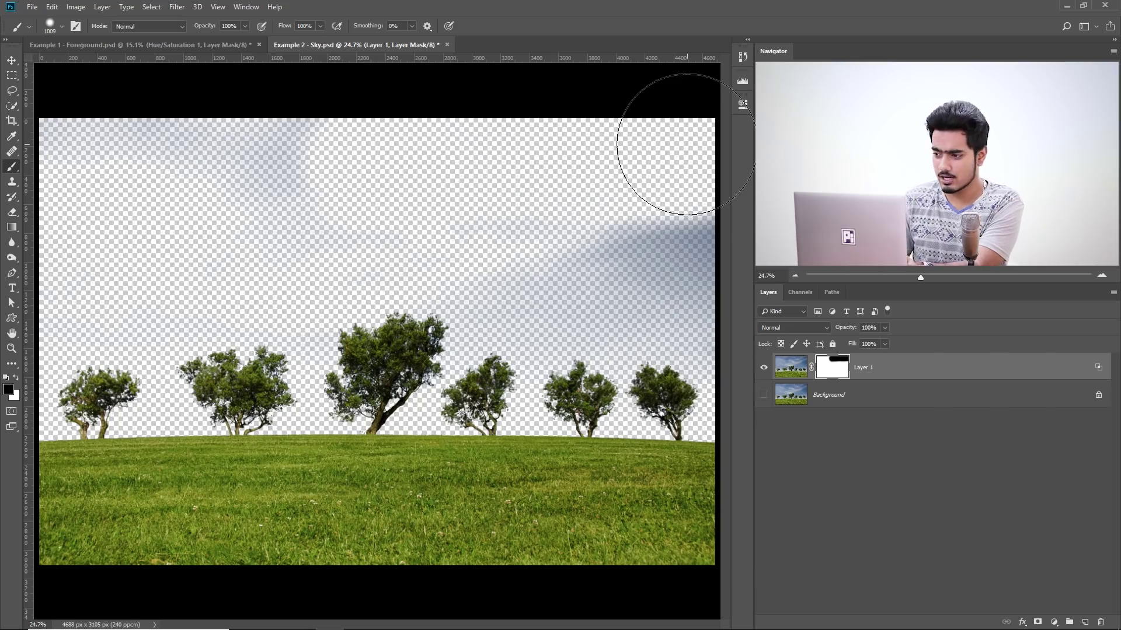
click(960, 399)
click(1054, 622)
click(1042, 413)
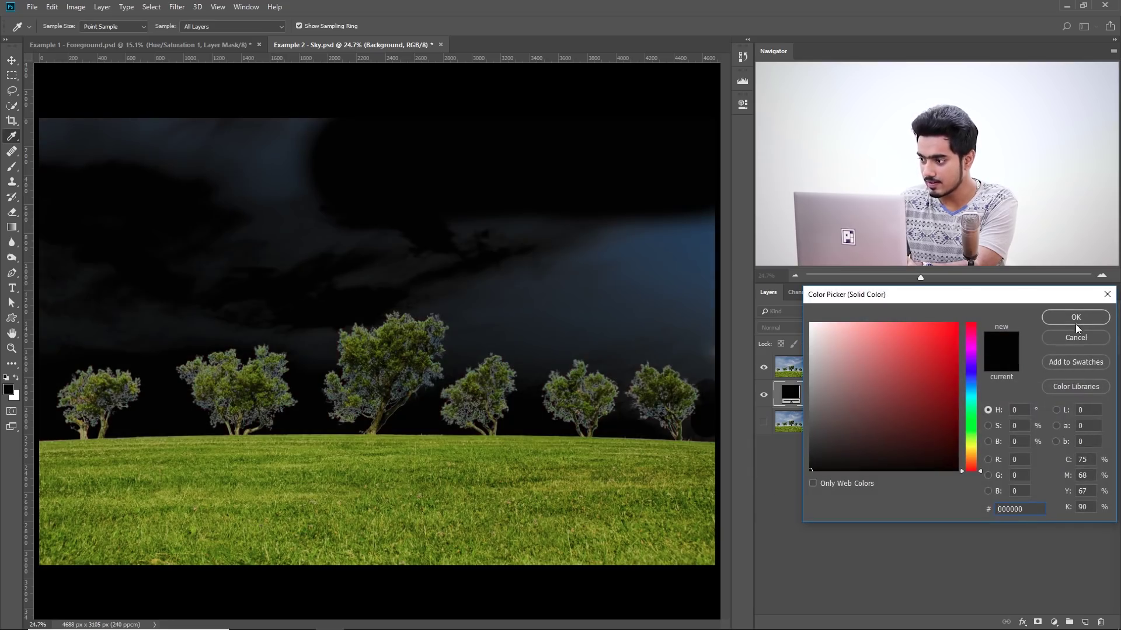
click(1076, 315)
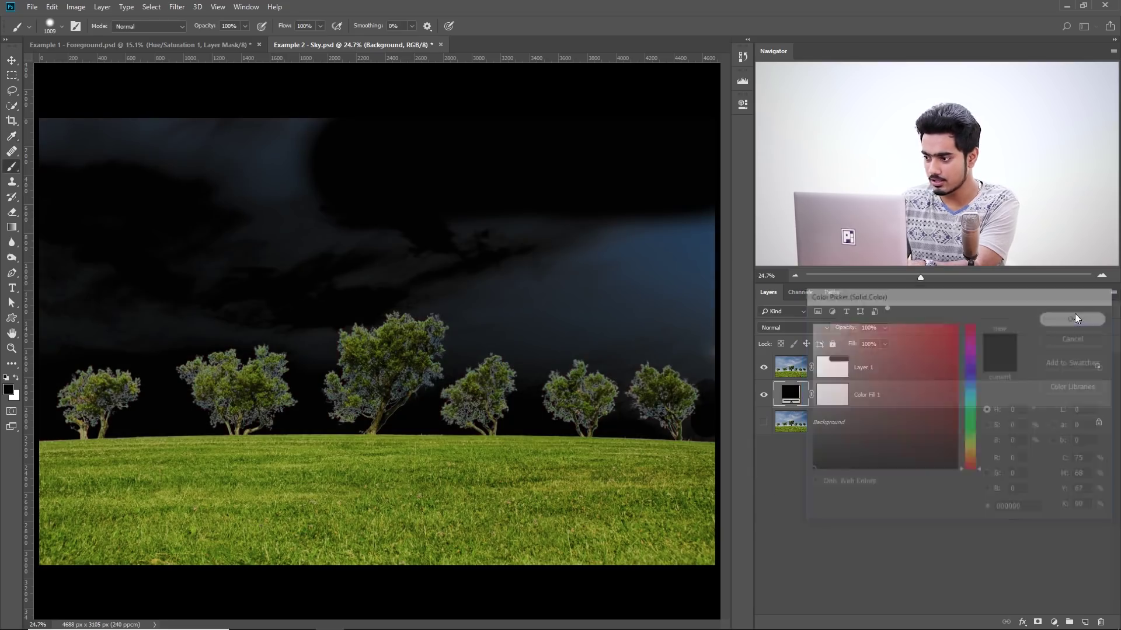
Paint black on Layer 1's mask over the remaining sky above and beside the trees, using brushes from 1490 px down to 613 px
click(840, 376)
drag(338, 145, 376, 145)
mouse_move(289, 189)
mouse_down()
mouse_move(333, 150)
mouse_move(100, 130)
mouse_move(194, 154)
mouse_up()
mouse_move(321, 197)
mouse_down()
mouse_move(281, 207)
mouse_move(292, 227)
mouse_move(638, 231)
mouse_move(556, 255)
mouse_up()
key(bracketright)
key(bracketright)
key(bracketright)
key(bracketright)
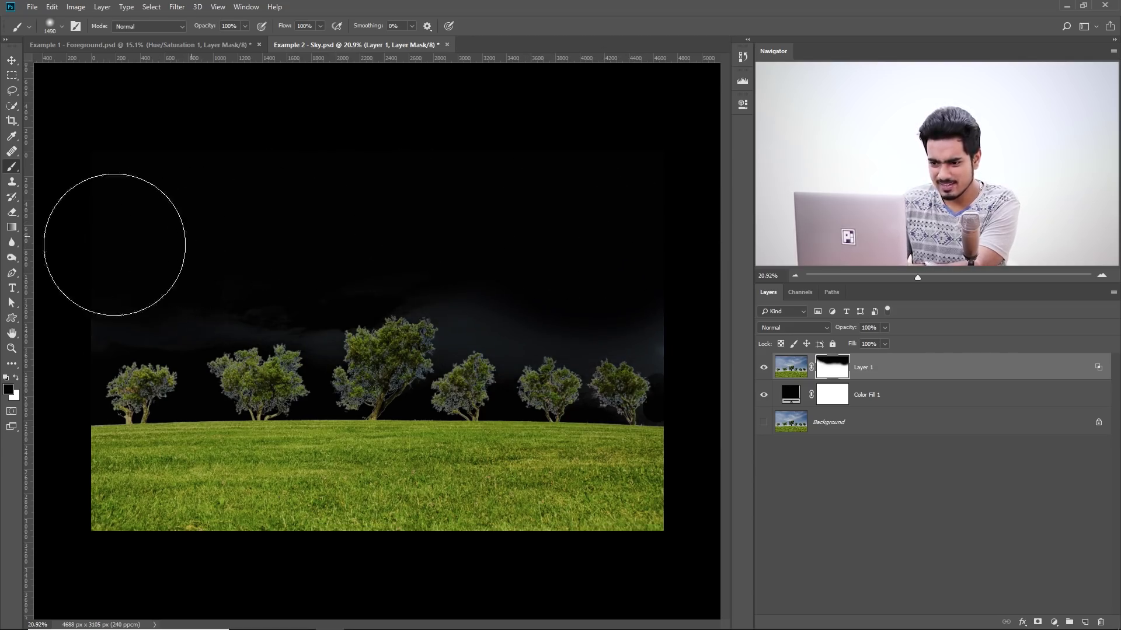
mouse_move(651, 275)
mouse_down()
mouse_move(576, 290)
mouse_move(653, 306)
mouse_move(341, 280)
mouse_move(247, 300)
mouse_up()
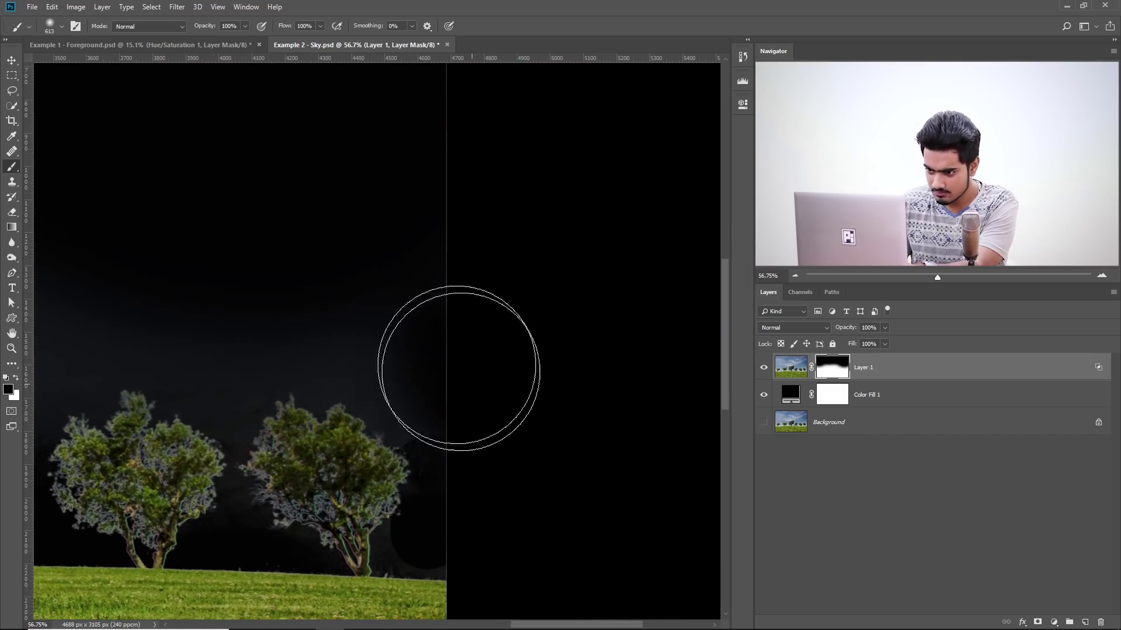
key(ctrl+0)
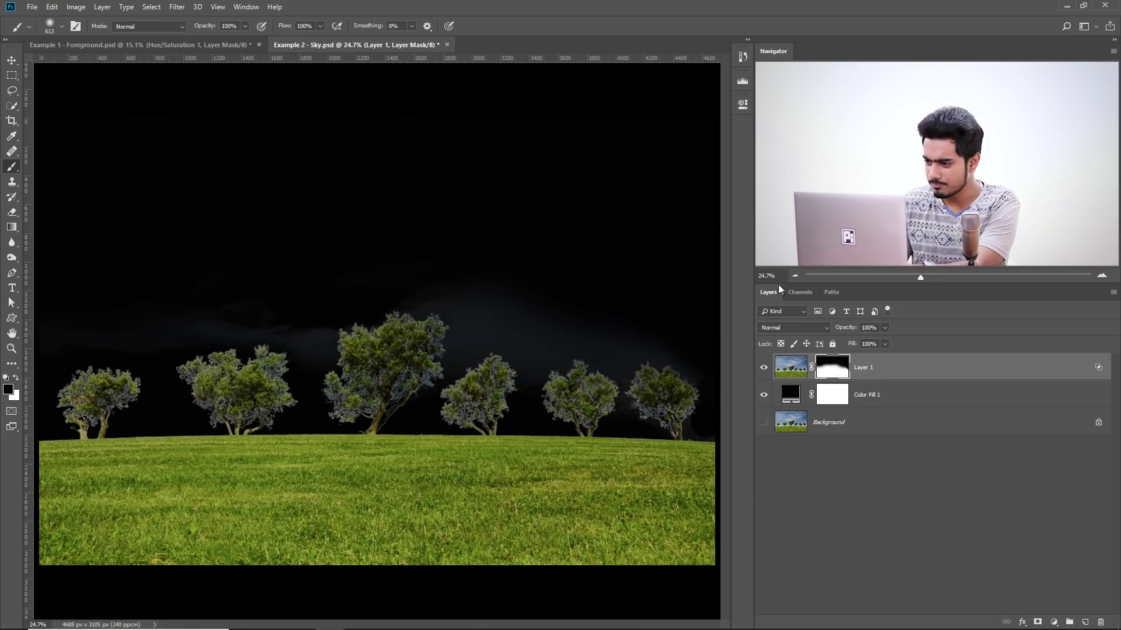
Delete the black Color Fill layer and paint white on Layer 1's mask with a 1017 px brush to restore the faded trees
key(ctrl+2)
drag(985, 398, 1101, 622)
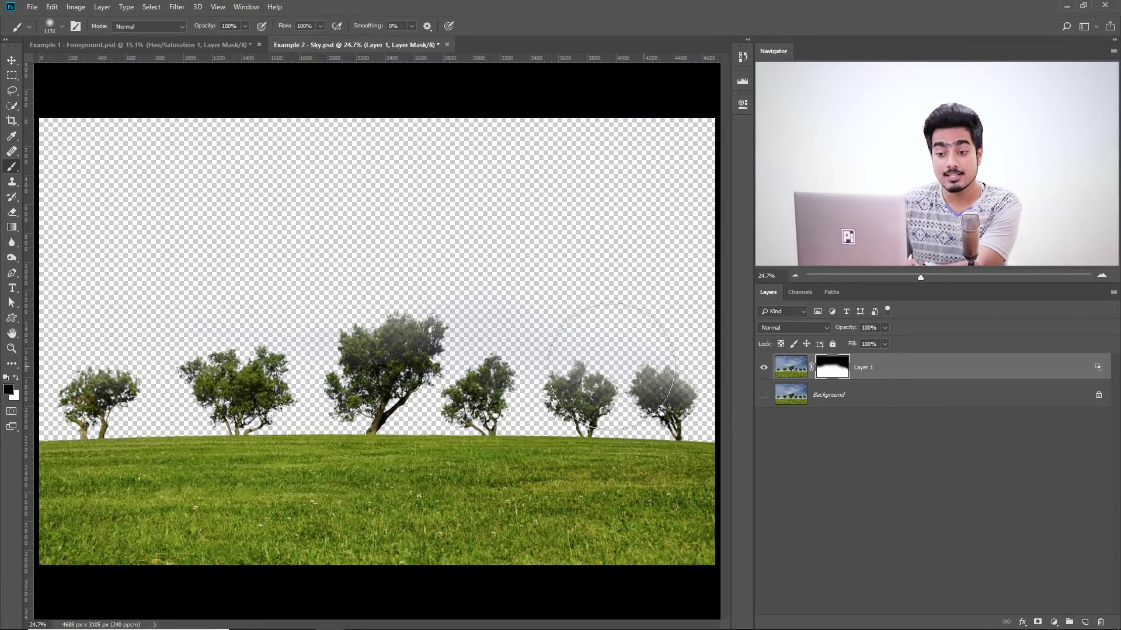
key(x)
drag(380, 370, 400, 348)
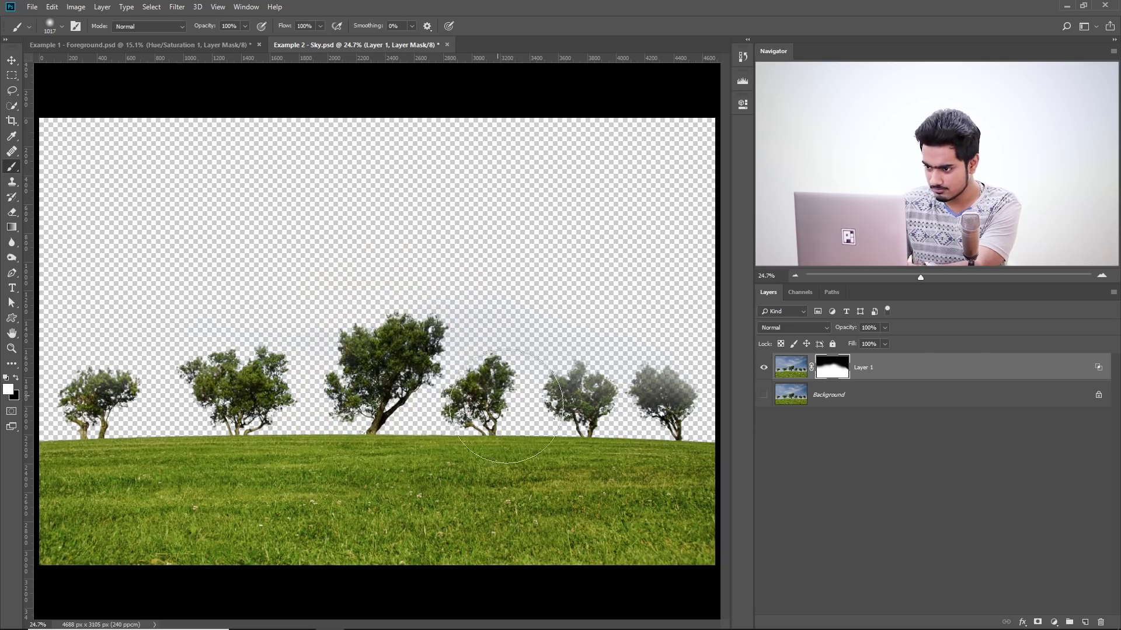
click(654, 409)
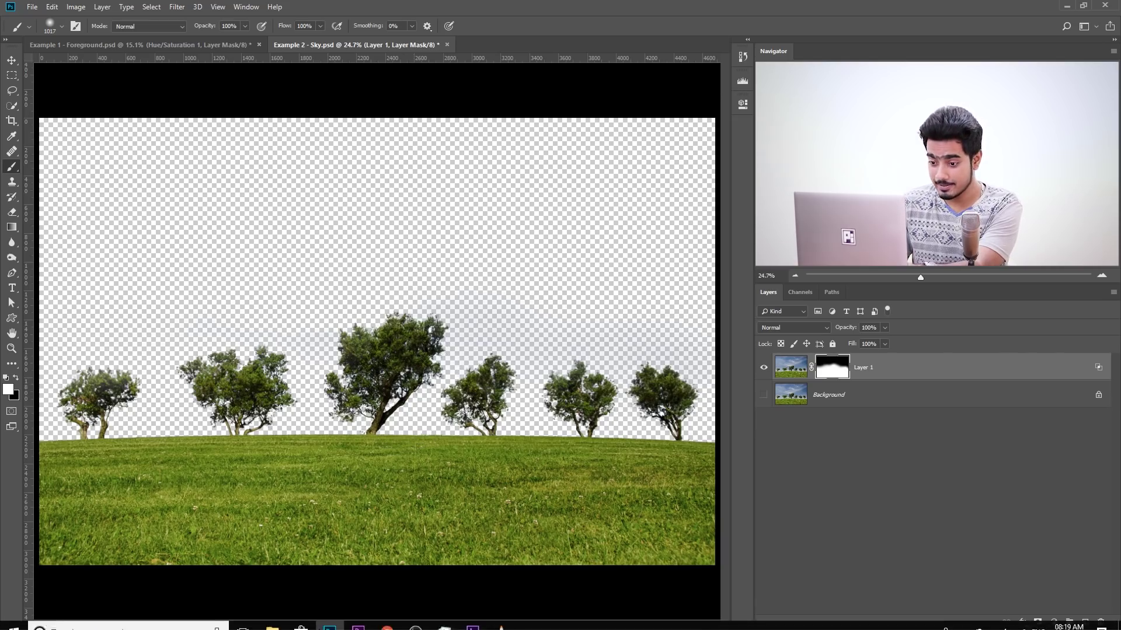
Place the Sky 1 image in the document and scale it up to 16.49% so it extends past the canvas
click(271, 619)
drag(157, 79, 415, 427)
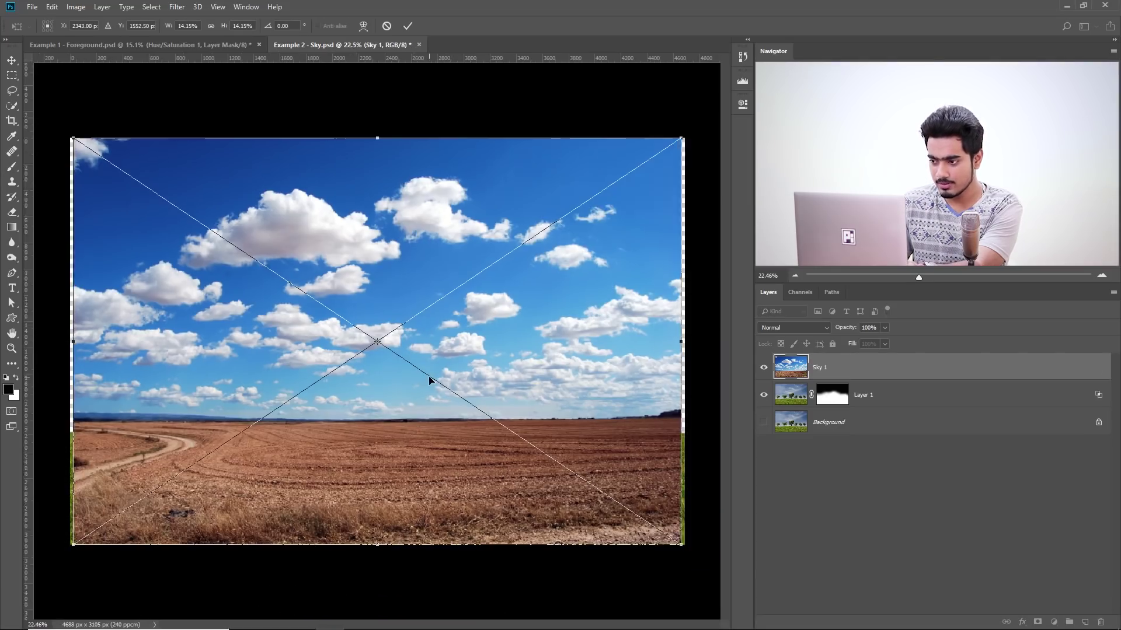
drag(683, 546, 723, 577)
key(Return)
Move Sky 1 beneath Layer 1 in the layer order and shift the sky image straight down behind the trees
key(b)
drag(896, 371, 905, 408)
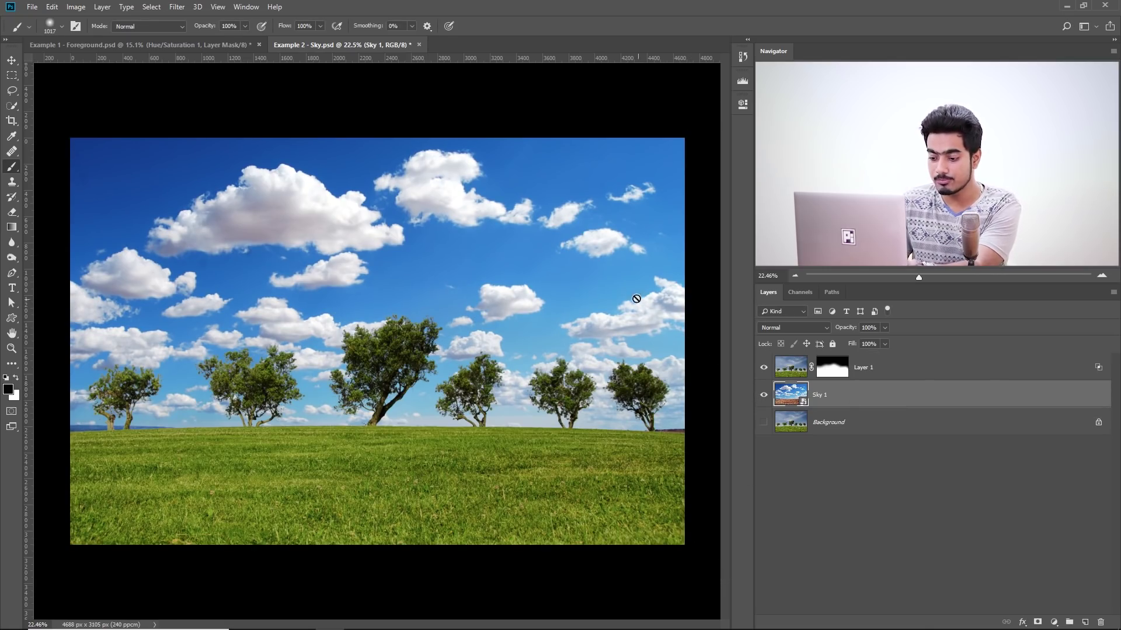
key(ctrl+t)
drag(507, 216, 511, 239)
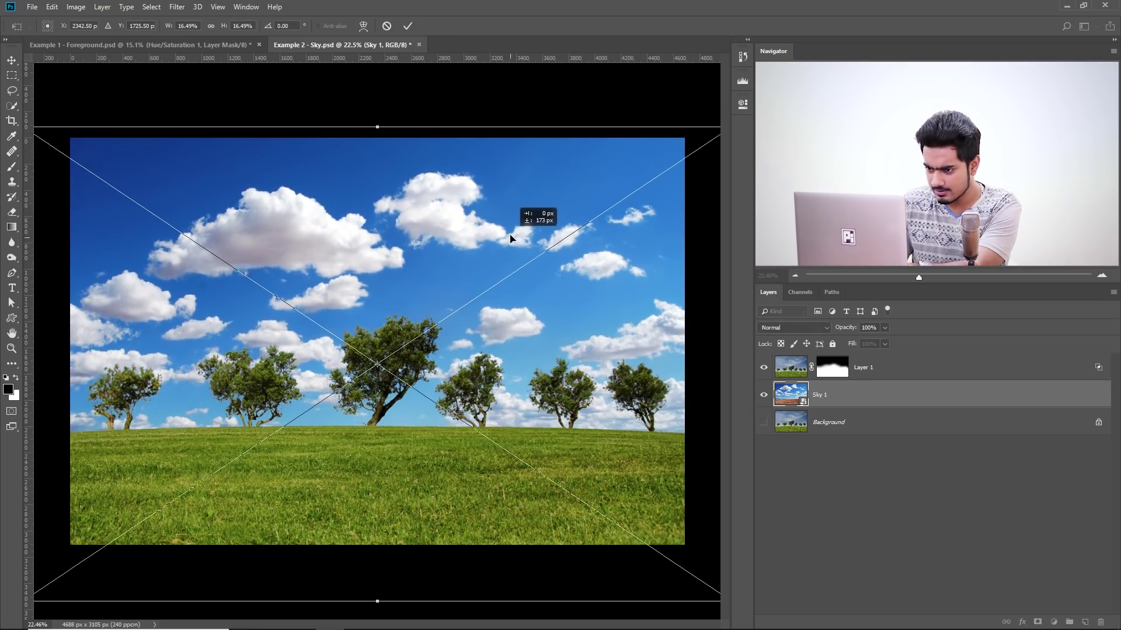
key(Return)
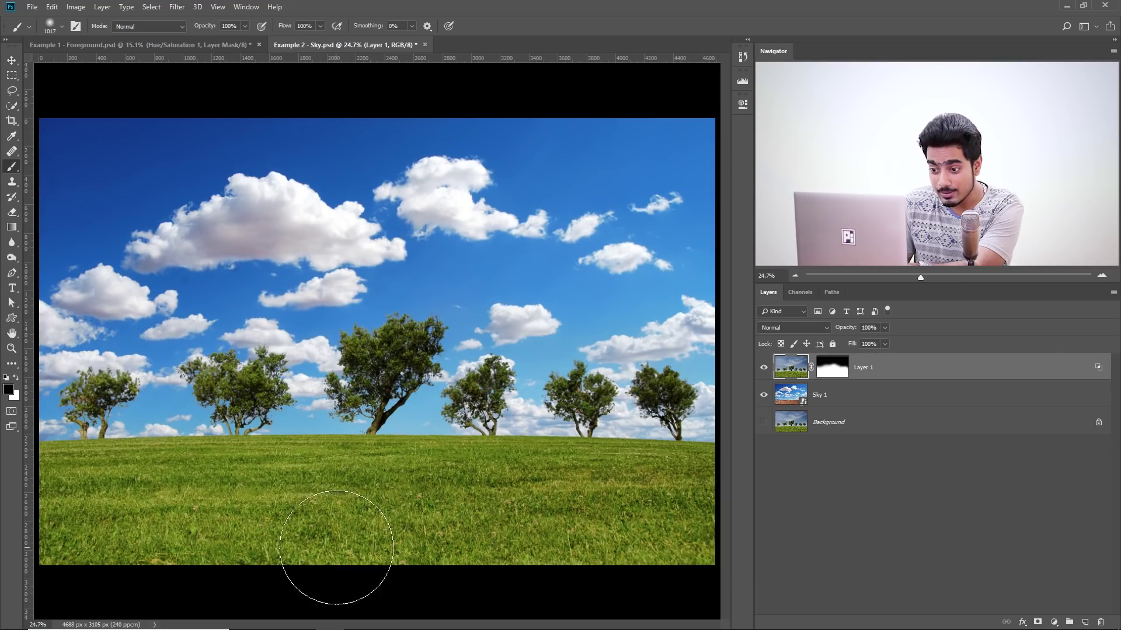
Duplicate Background, place the visible copy between Layer 1 and Sky 1, and add a black layer mask to it
click(877, 425)
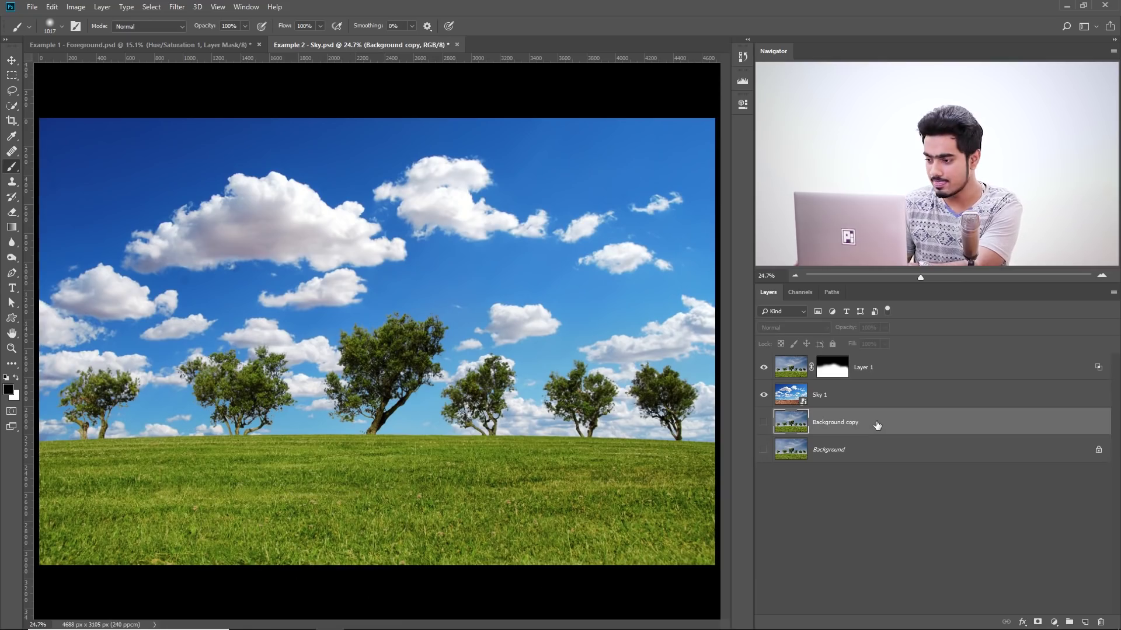
drag(877, 425, 865, 386)
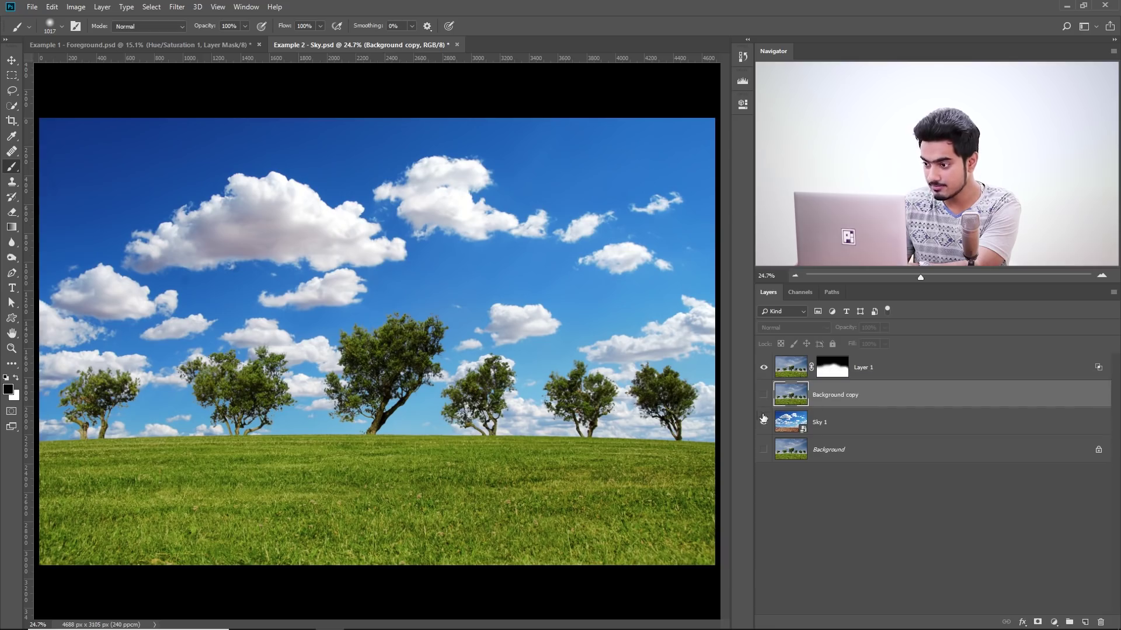
click(764, 394)
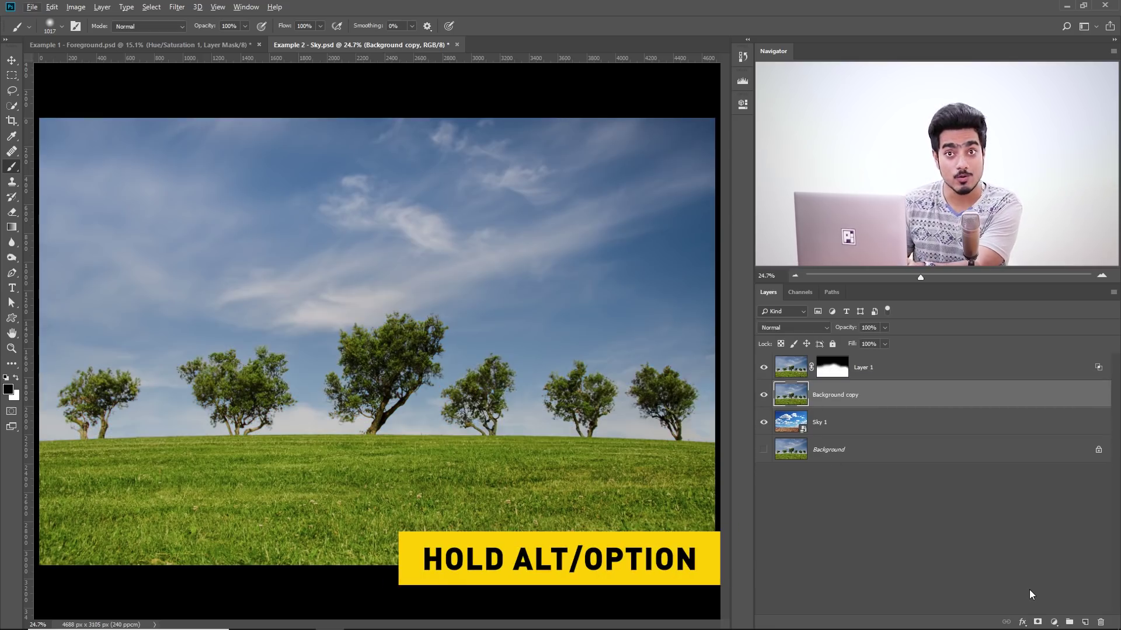
alt+click(1037, 622)
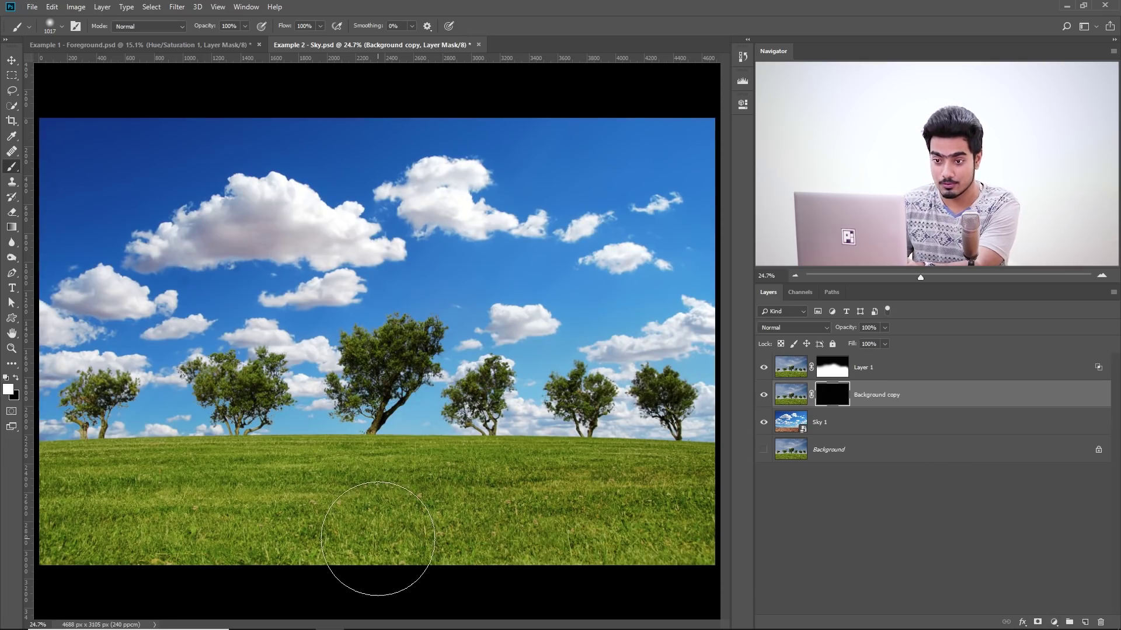
Paint white on the Background copy's mask over the entire grass field below the horizon with a 905 px brush
mouse_move(325, 538)
mouse_down()
mouse_move(374, 524)
mouse_move(326, 525)
mouse_move(351, 526)
mouse_up()
drag(236, 517, 280, 546)
click(323, 509)
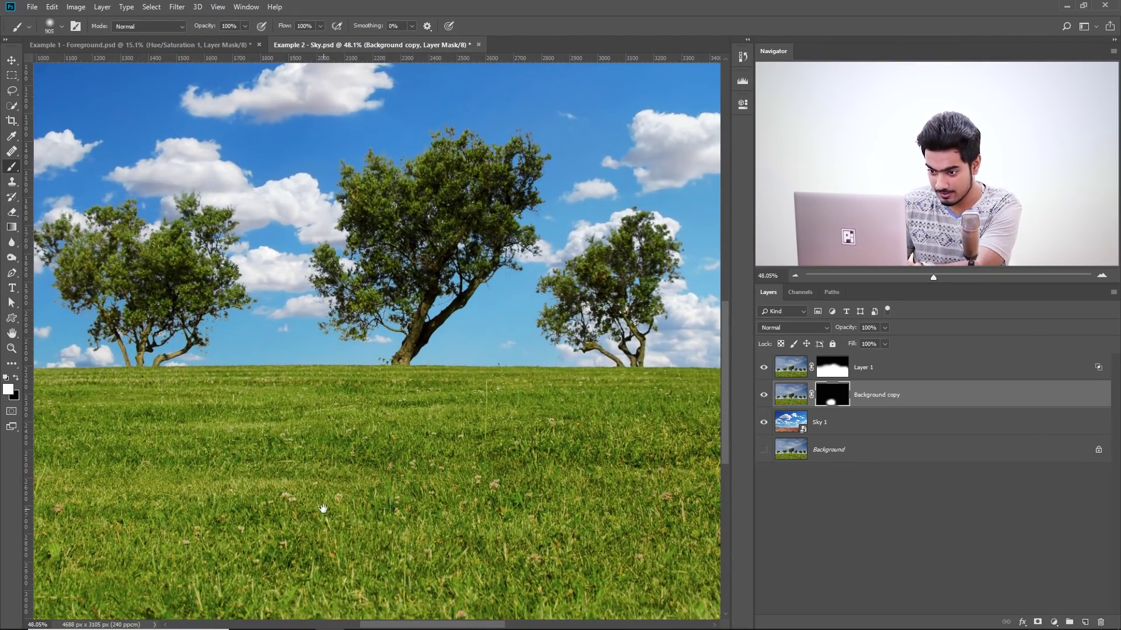
drag(323, 509, 260, 431)
drag(452, 442, 261, 447)
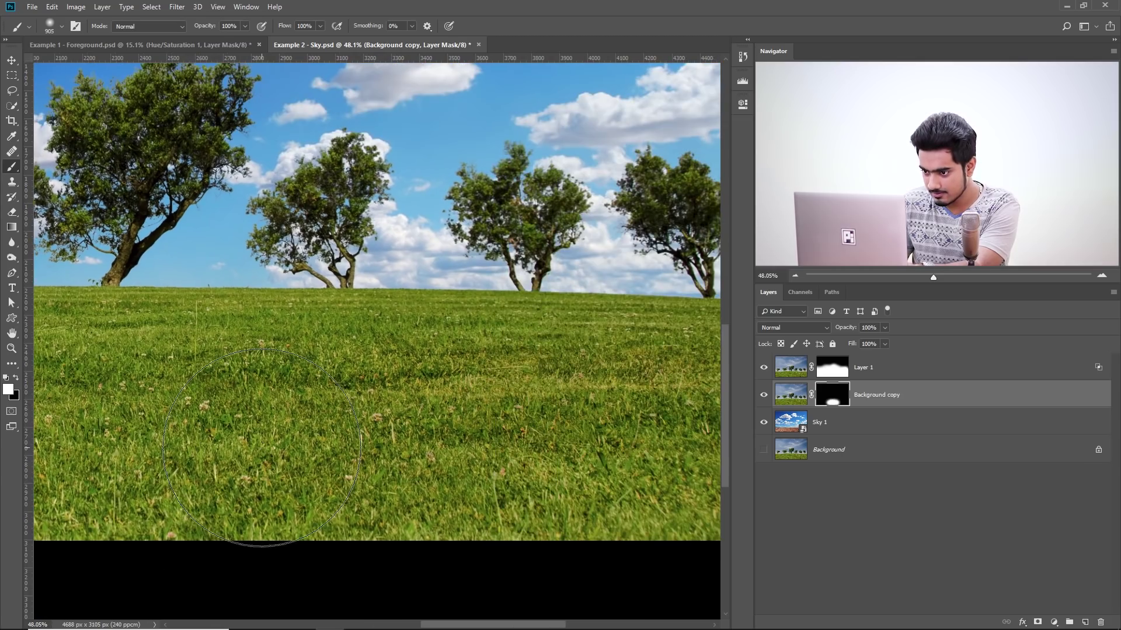
click(549, 427)
mouse_move(549, 426)
mouse_down()
mouse_move(484, 441)
mouse_move(257, 426)
mouse_up()
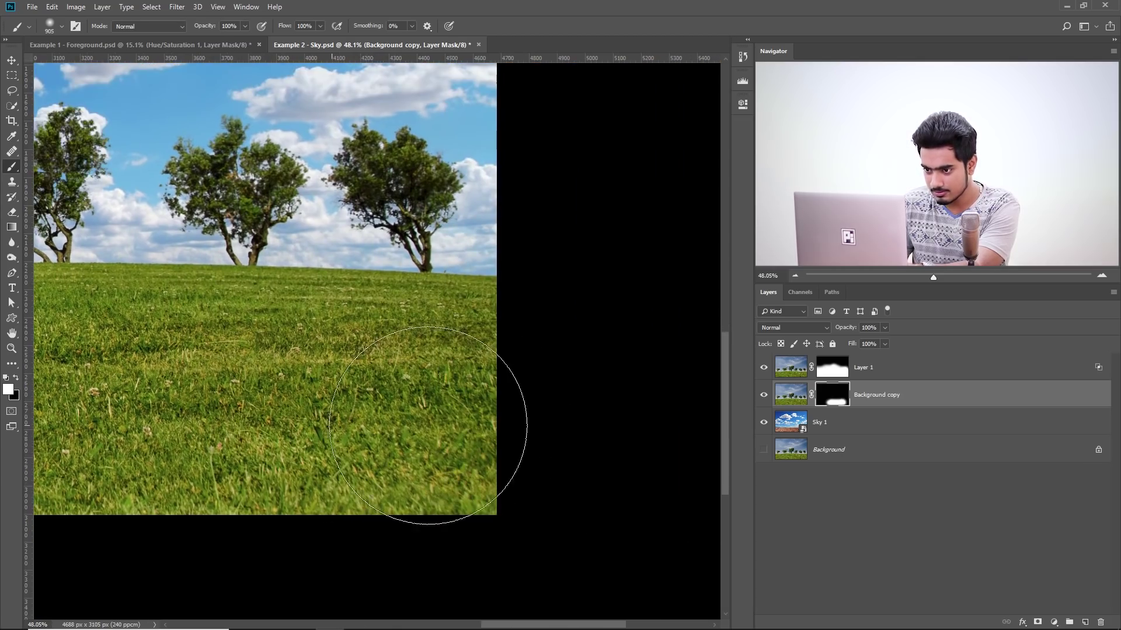
drag(427, 425, 463, 390)
mouse_move(369, 376)
mouse_down()
mouse_move(405, 380)
mouse_move(93, 393)
mouse_move(162, 432)
mouse_up()
key(ctrl+0)
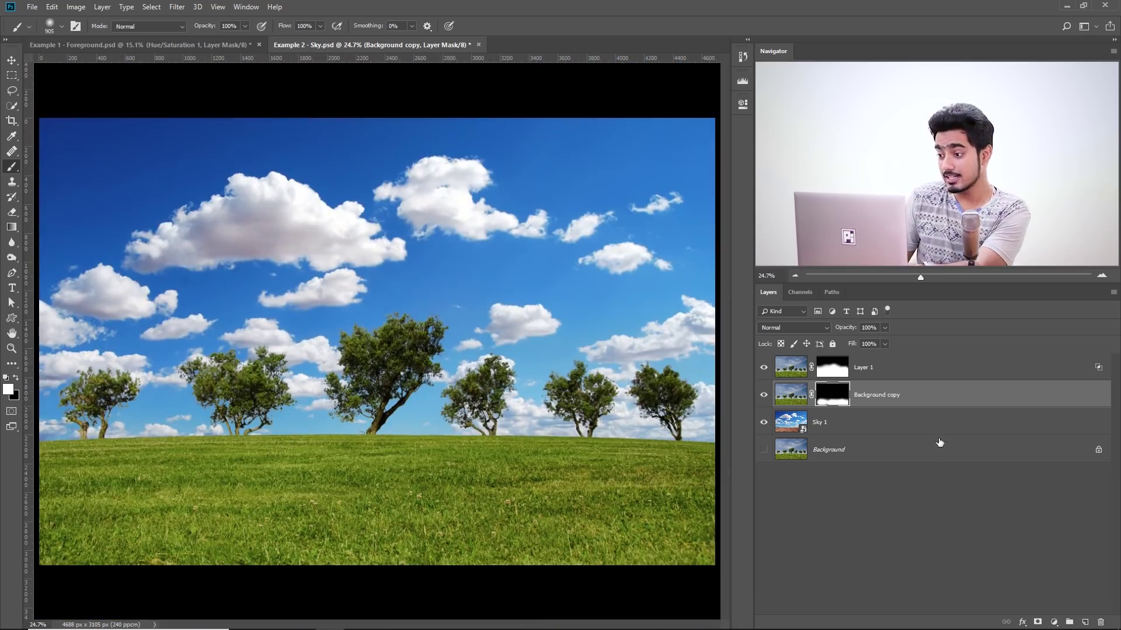
Add a Hue/Saturation adjustment directly above Sky 1 and set its Saturation to -41
click(938, 425)
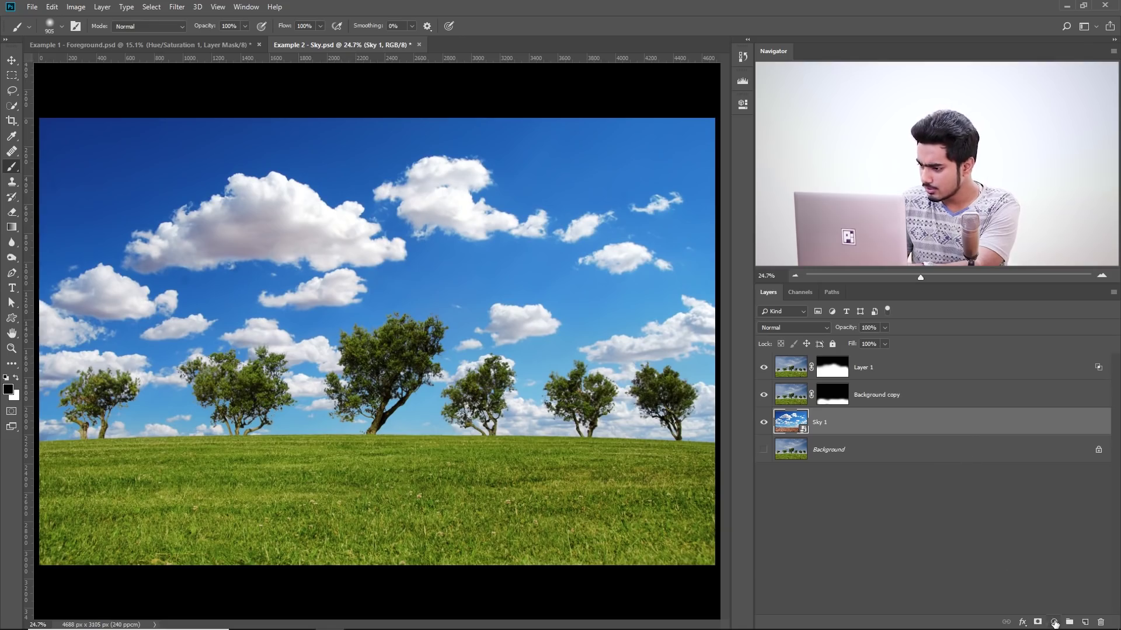
click(1054, 623)
click(1059, 506)
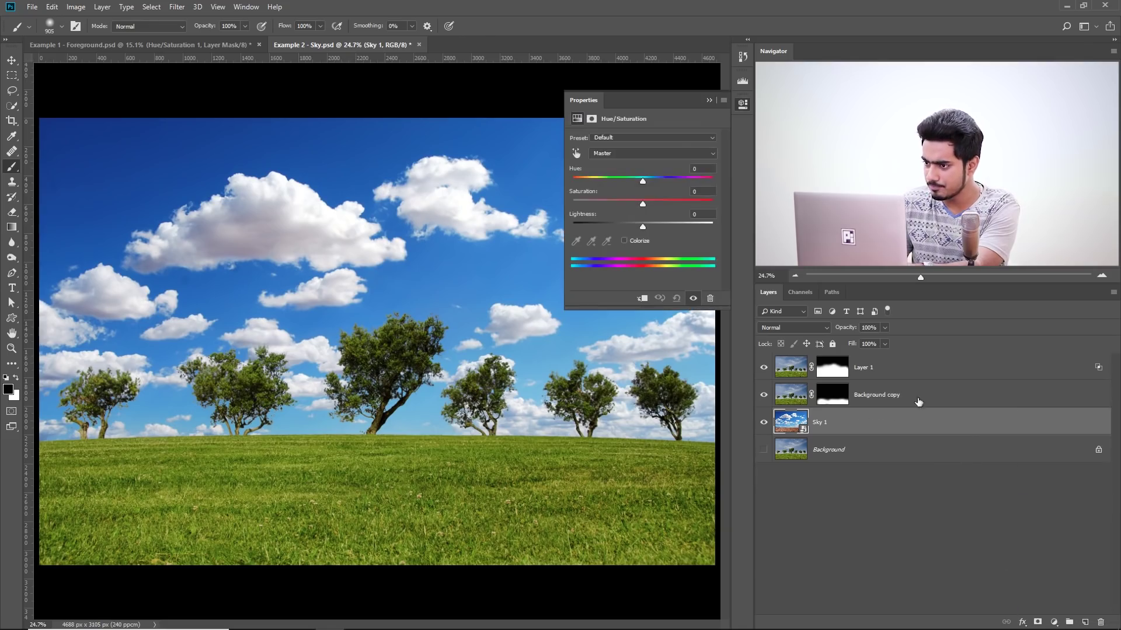
drag(643, 203, 614, 197)
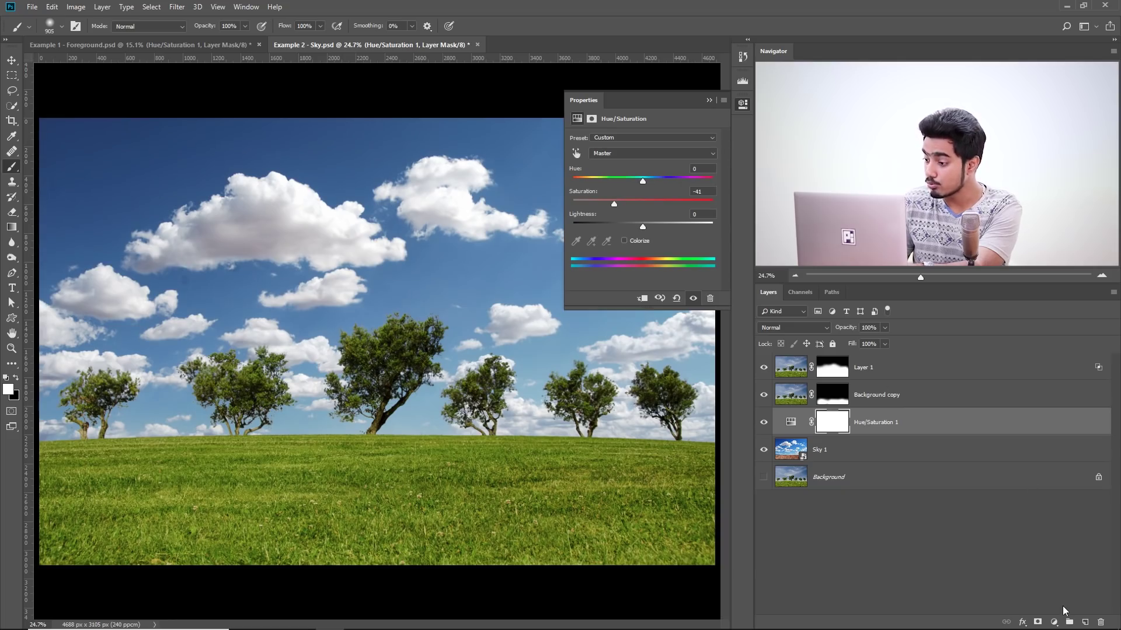
Add a Curves adjustment above Hue/Saturation 1, raise the RGB midtones slightly to brighten the sky, and compare against the original Background
click(1054, 623)
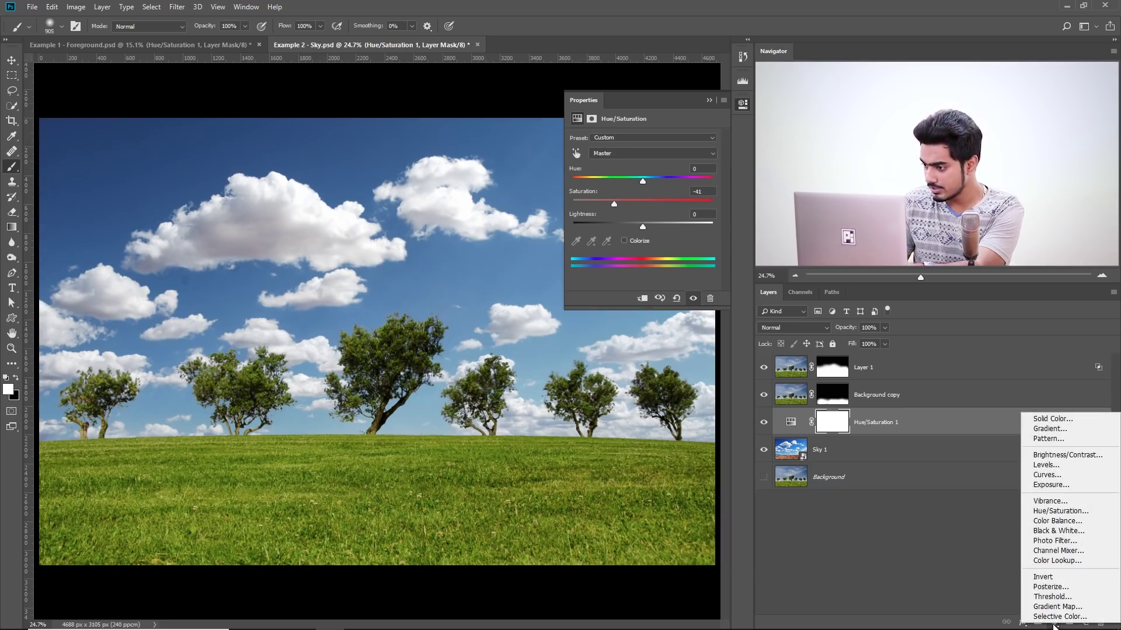
click(1045, 475)
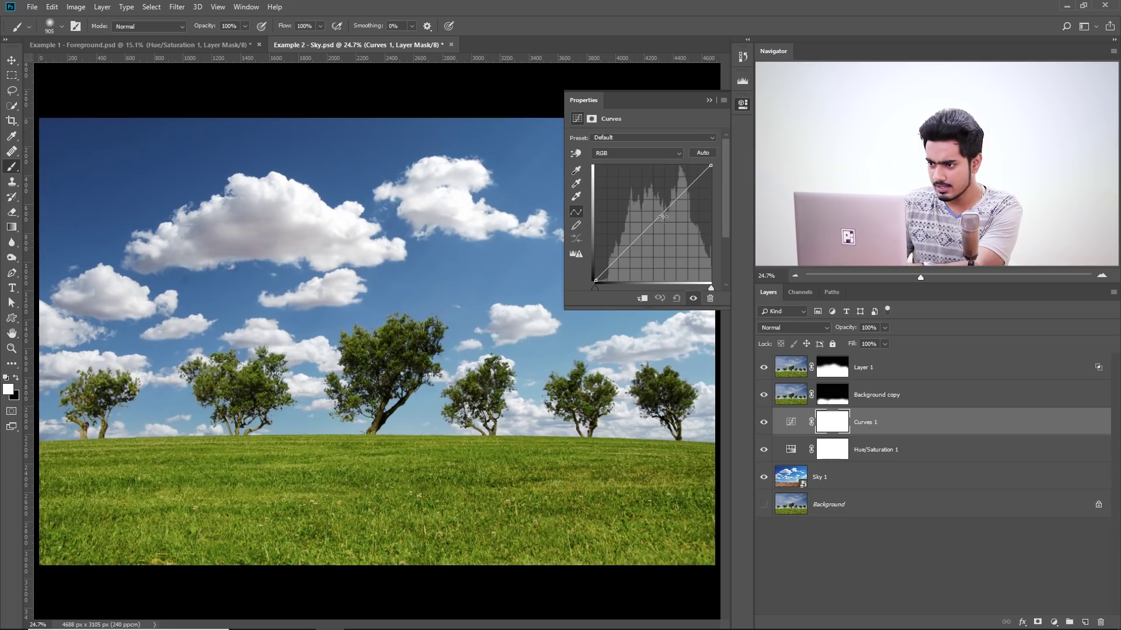
drag(652, 208, 657, 213)
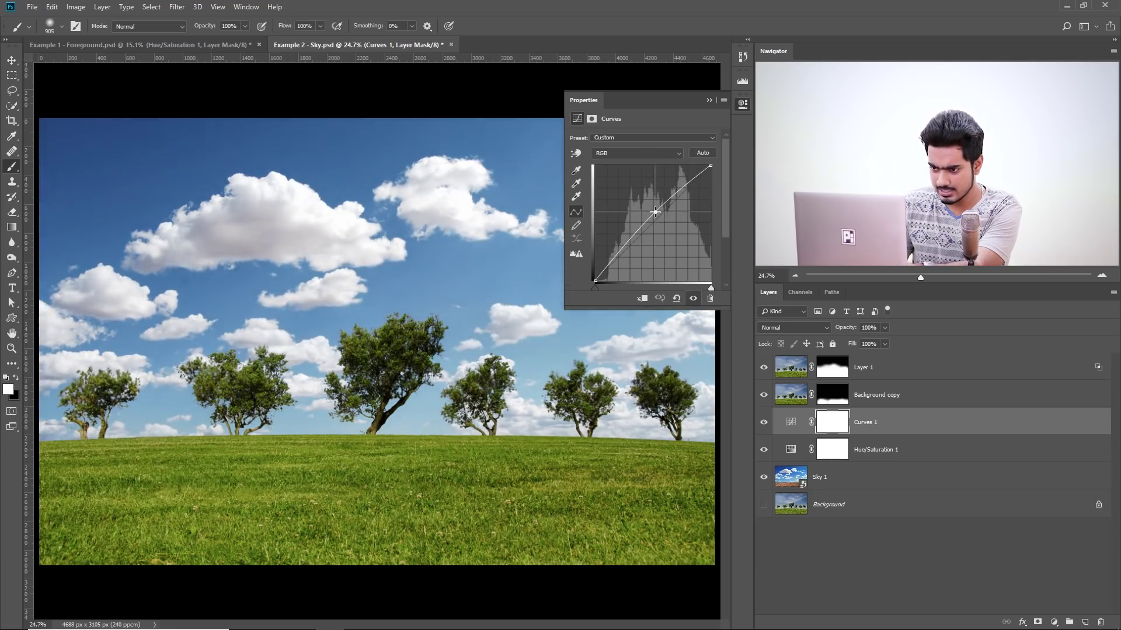
click(709, 100)
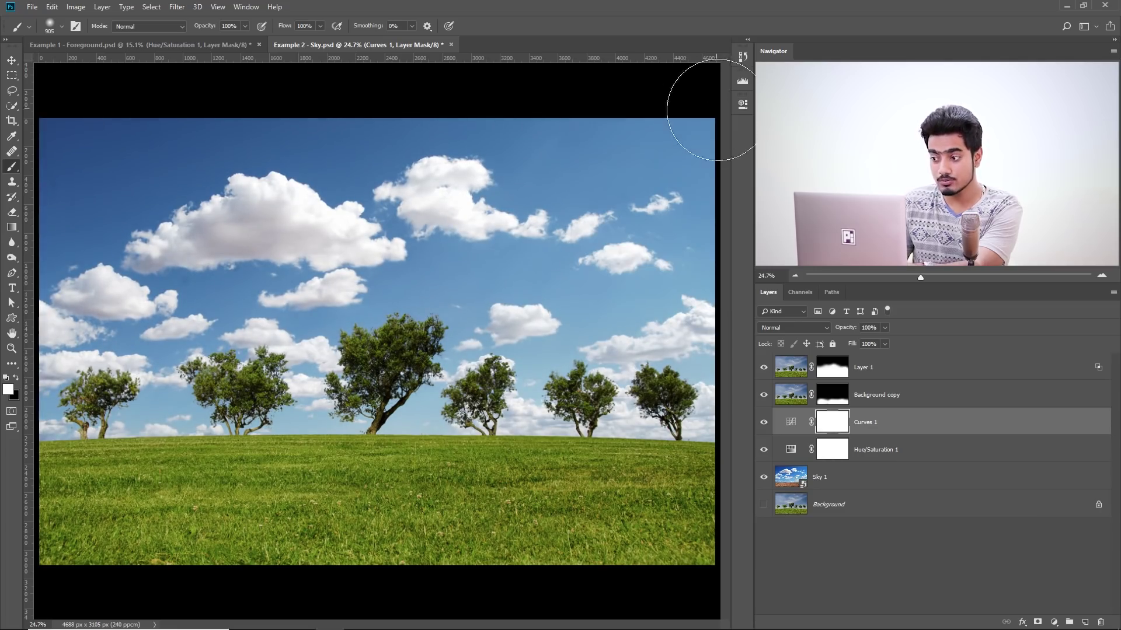
alt+click(766, 506)
alt+click(766, 506)
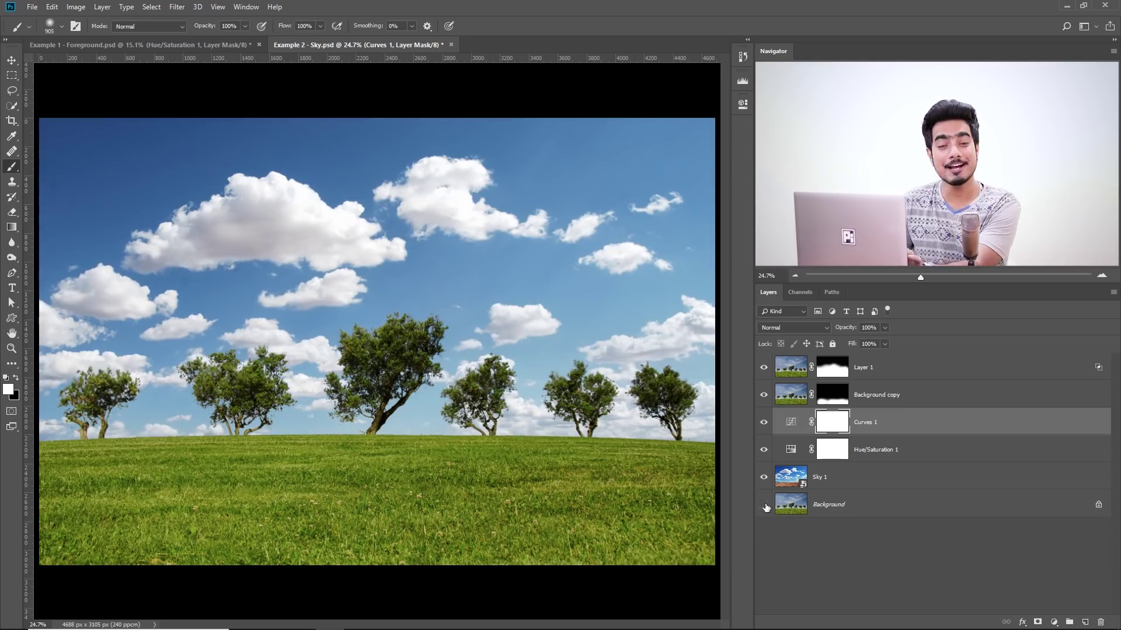